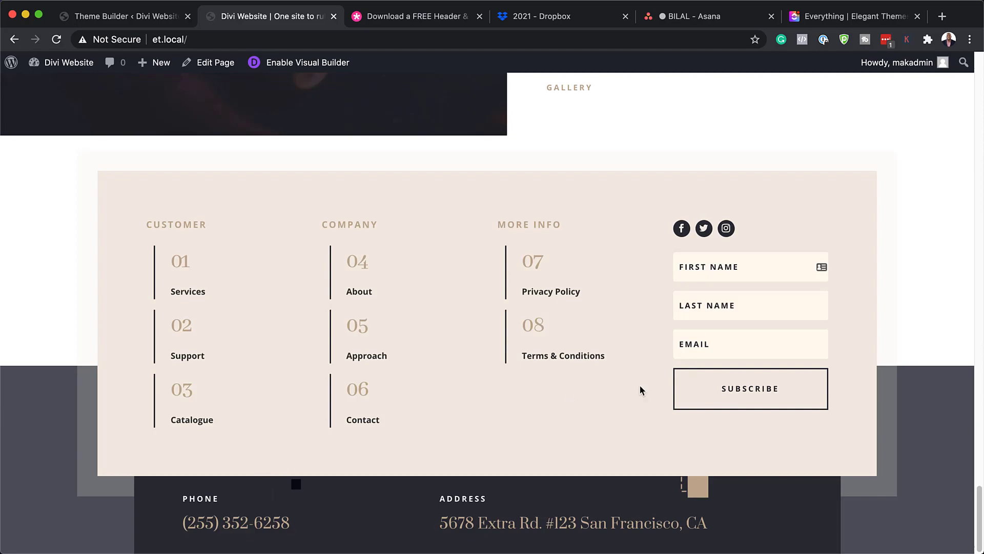
Review the example site's page and go to the download section of the Upholstery header and footer template post
scroll(641, 387, up, 20)
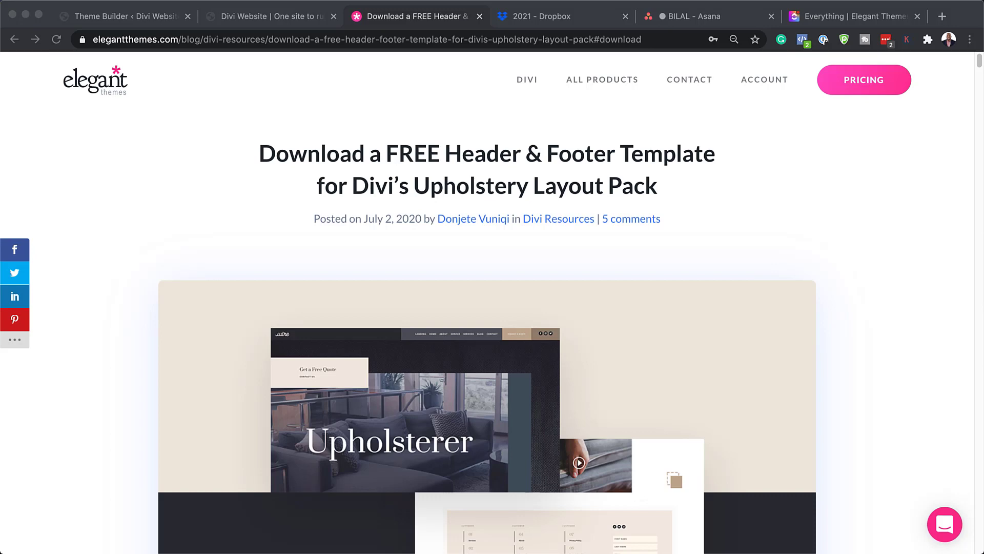
scroll(487, 318, down, 11)
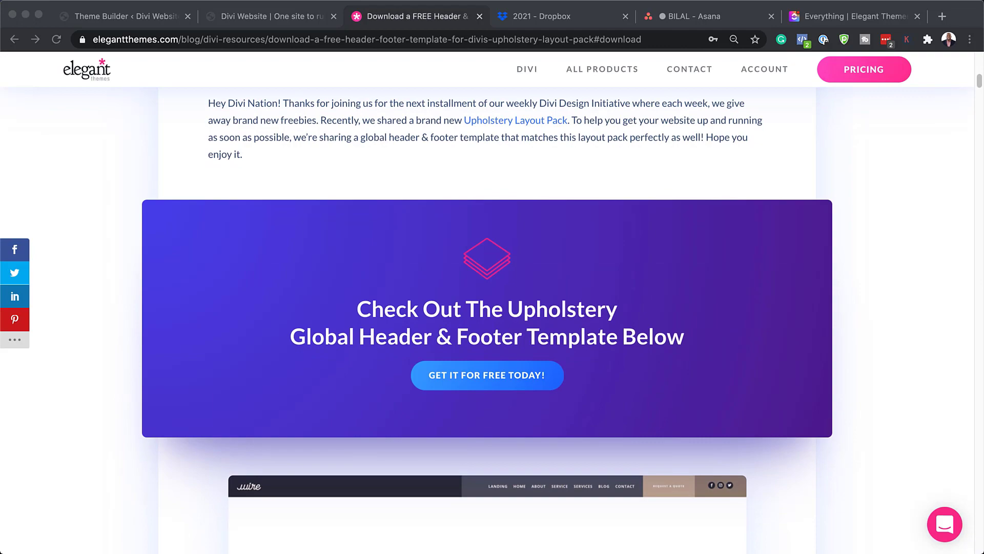
click(500, 375)
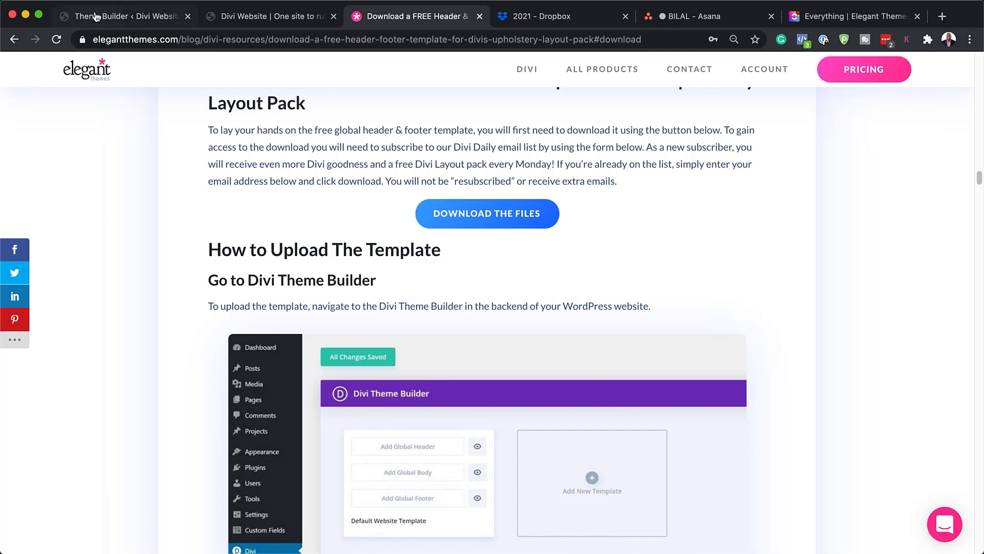
Go to the WordPress dashboard of the Divi website and open the Divi Theme Builder
click(118, 18)
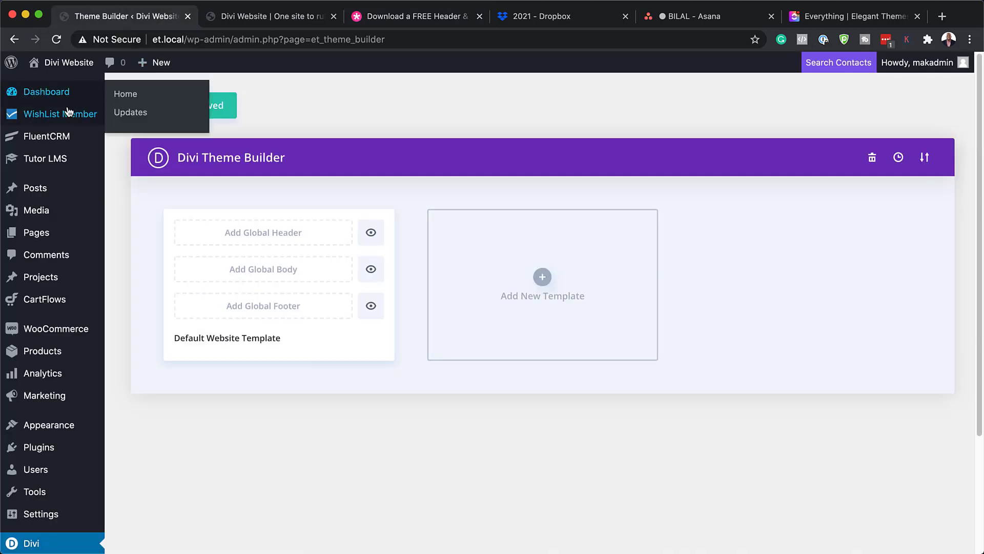
click(40, 93)
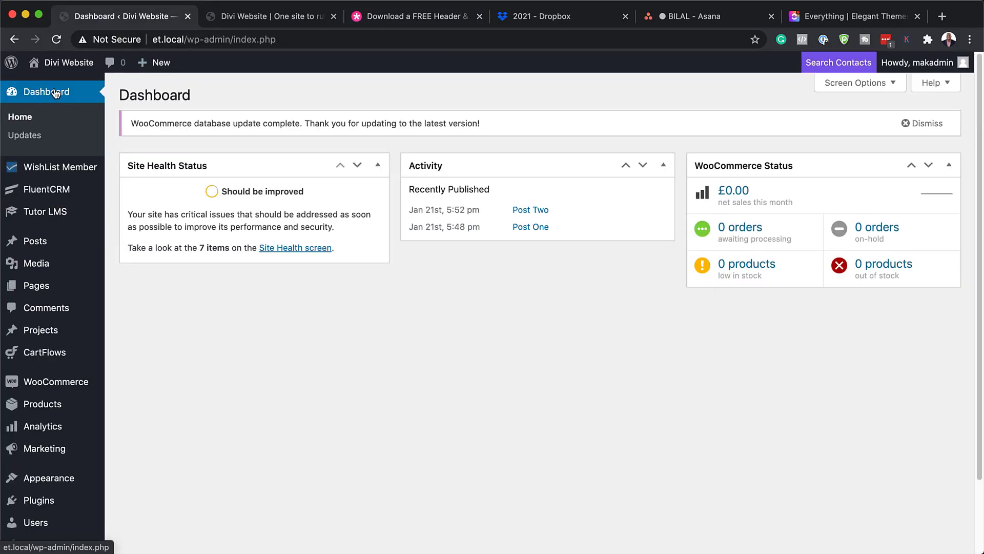
scroll(72, 256, down, 2)
mouse_move(72, 256)
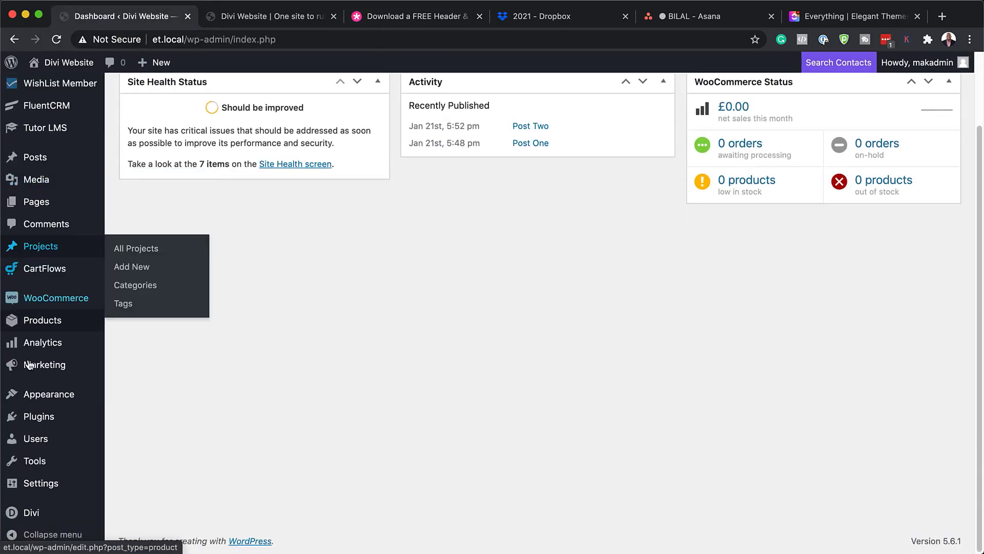
mouse_move(49, 514)
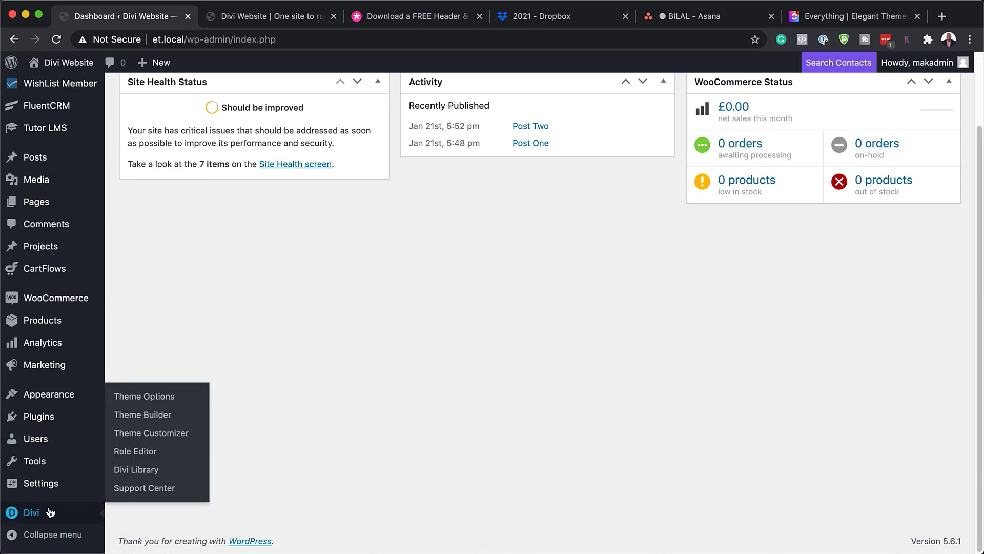
click(141, 414)
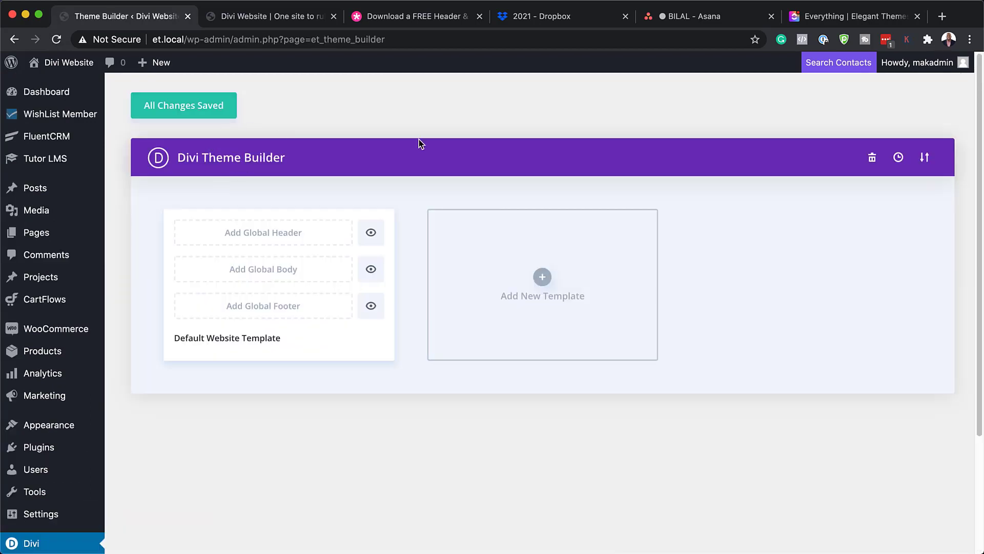
Import divi-upholstery-header-footer-template.json into the Theme Builder with the default template override enabled, and save the changes
click(924, 159)
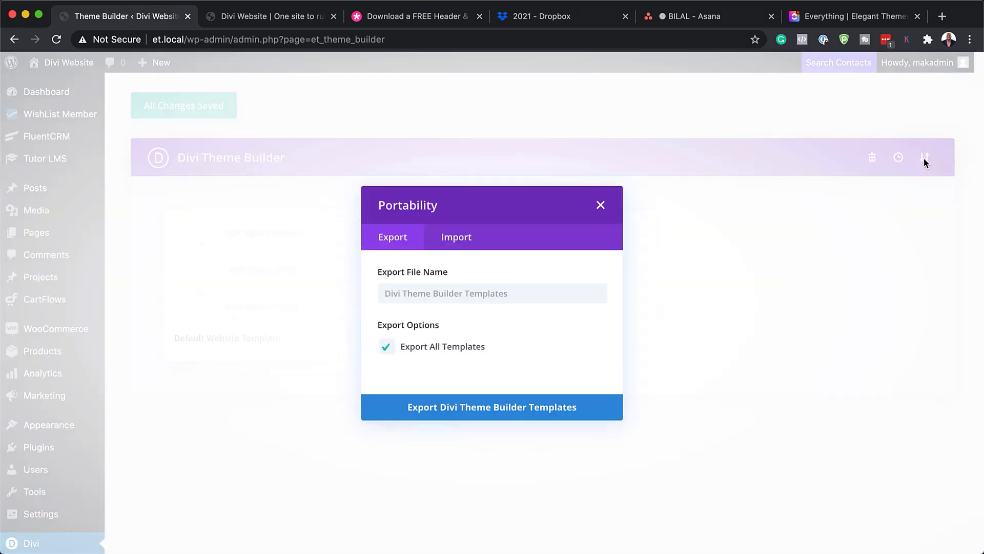
click(460, 237)
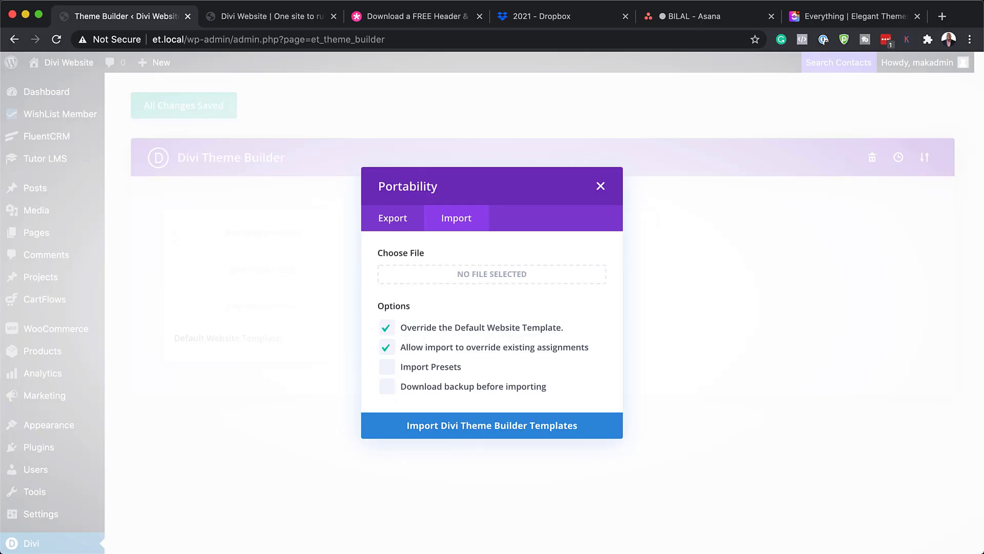
key(super+Tab)
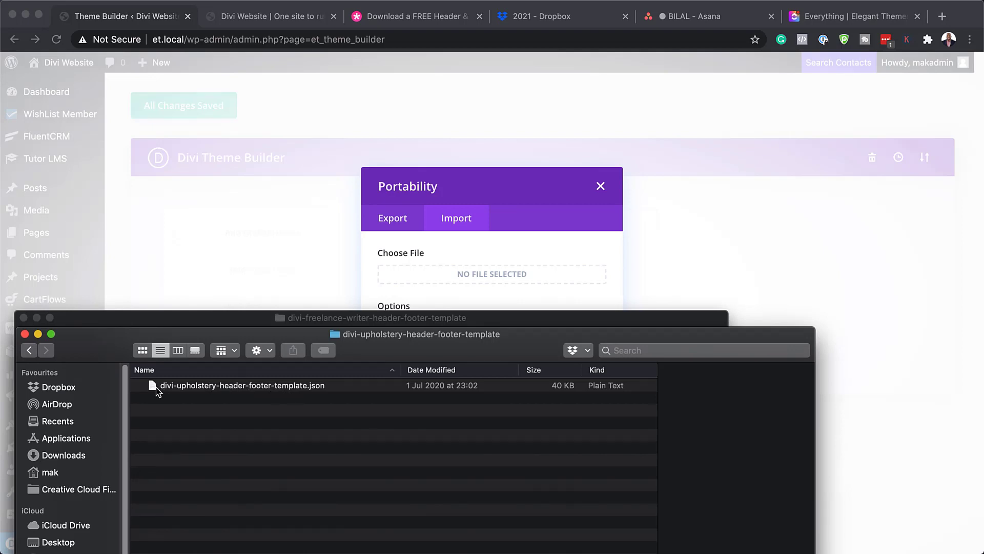
drag(153, 388, 424, 279)
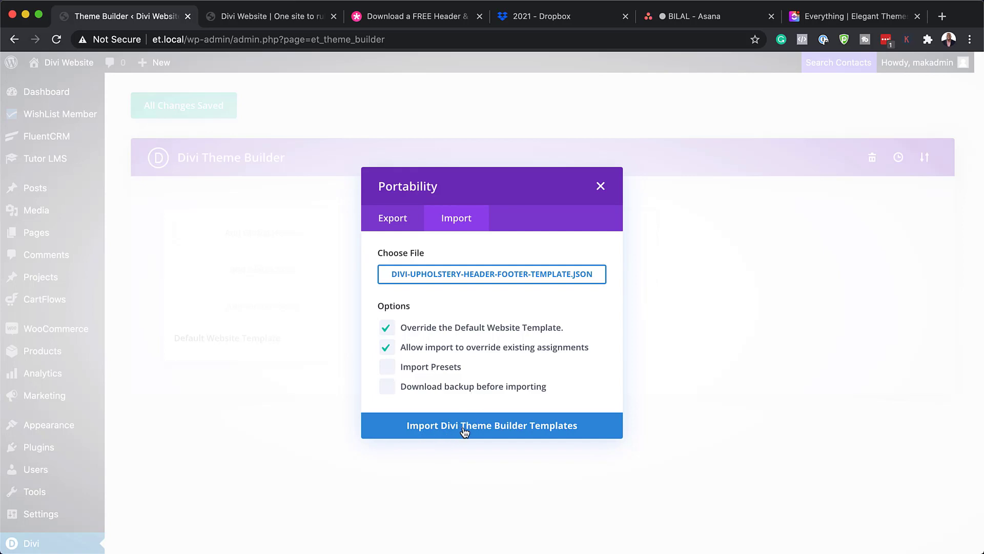
click(443, 429)
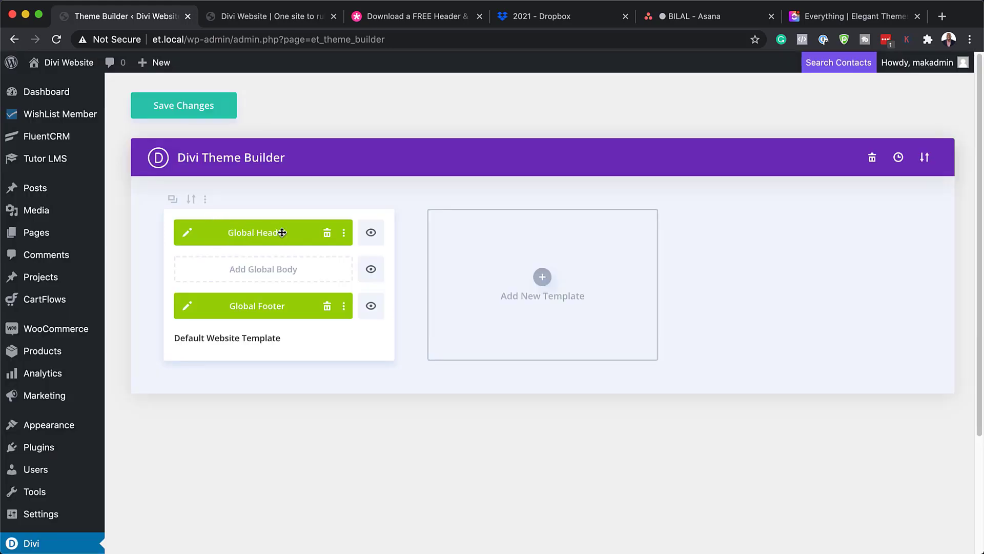
click(191, 112)
Check the imported header and footer on the live homepage
click(259, 18)
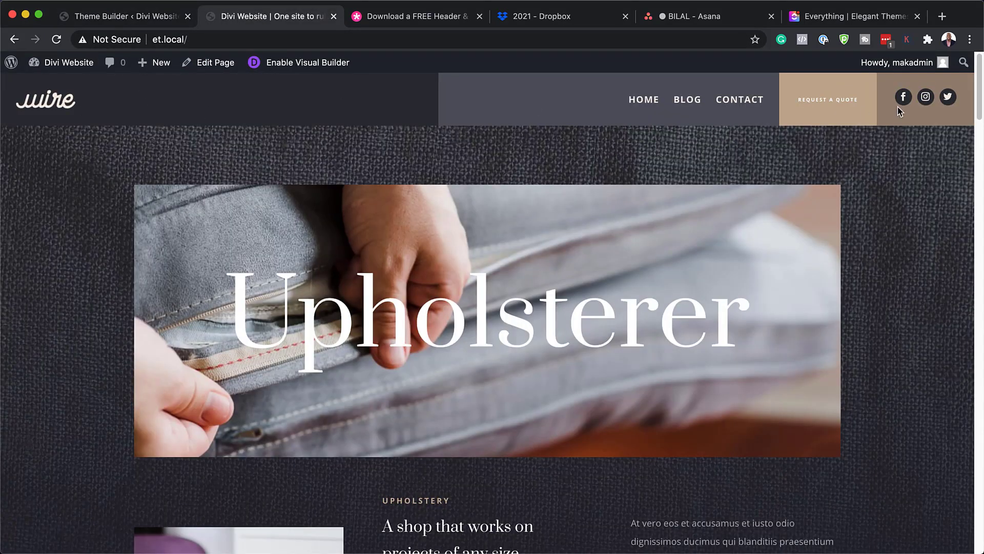
scroll(459, 378, down, 20)
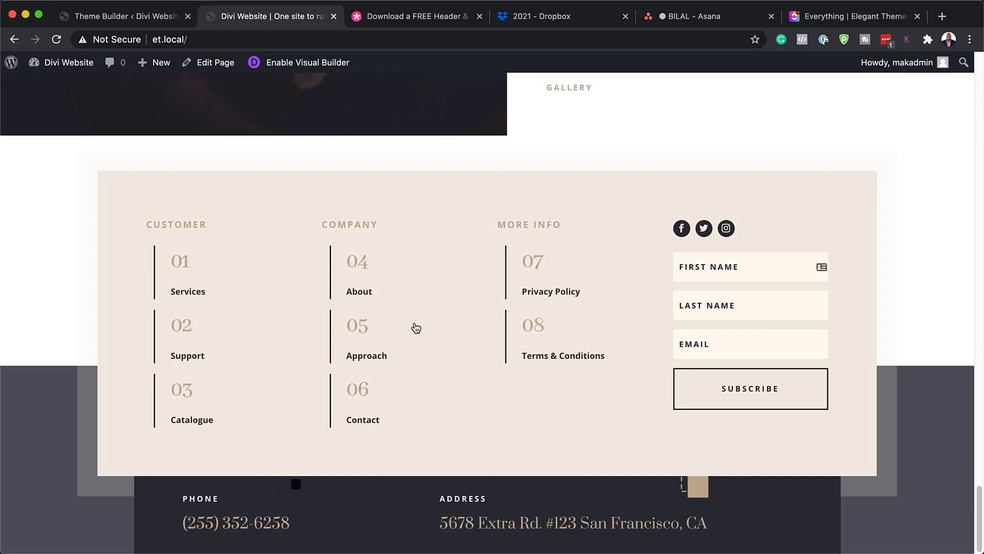
scroll(415, 328, up, 20)
Open the Global Header layout for editing and show its menu module settings docked beside the layout
click(154, 16)
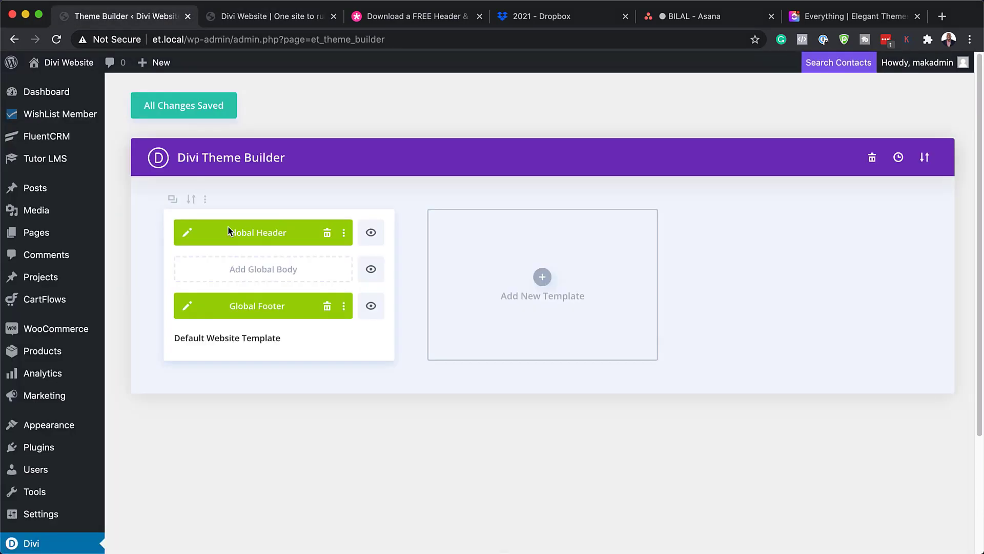
click(186, 234)
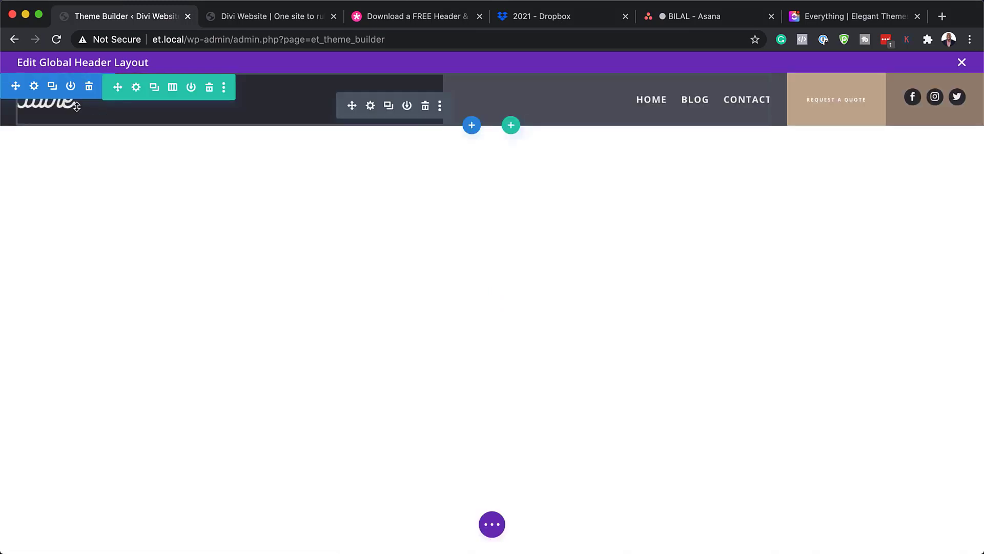
click(372, 106)
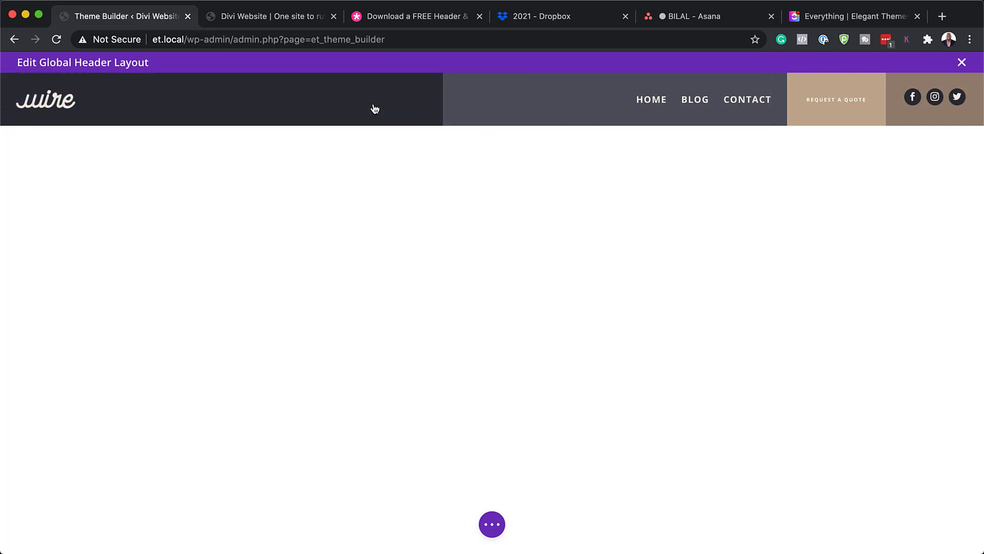
drag(202, 114, 204, 85)
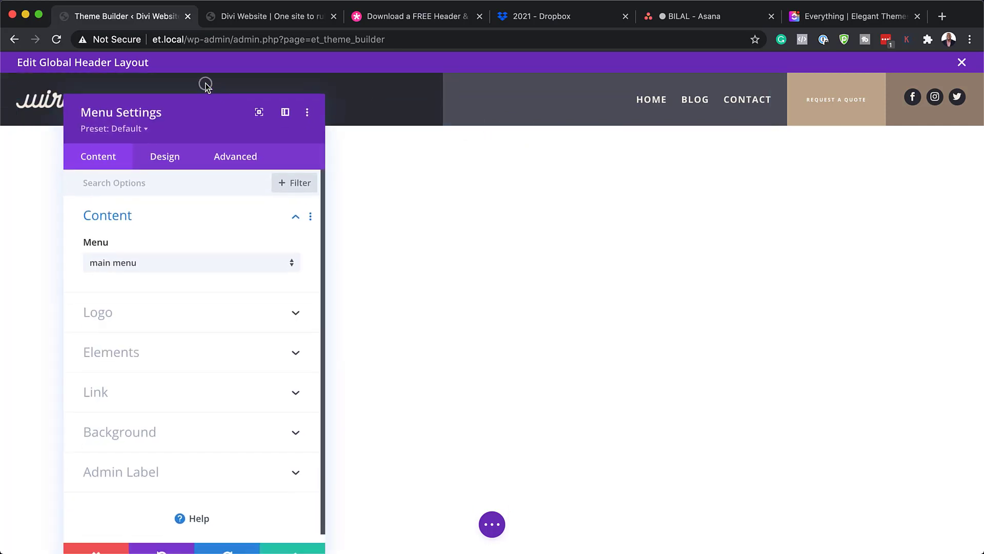
click(284, 112)
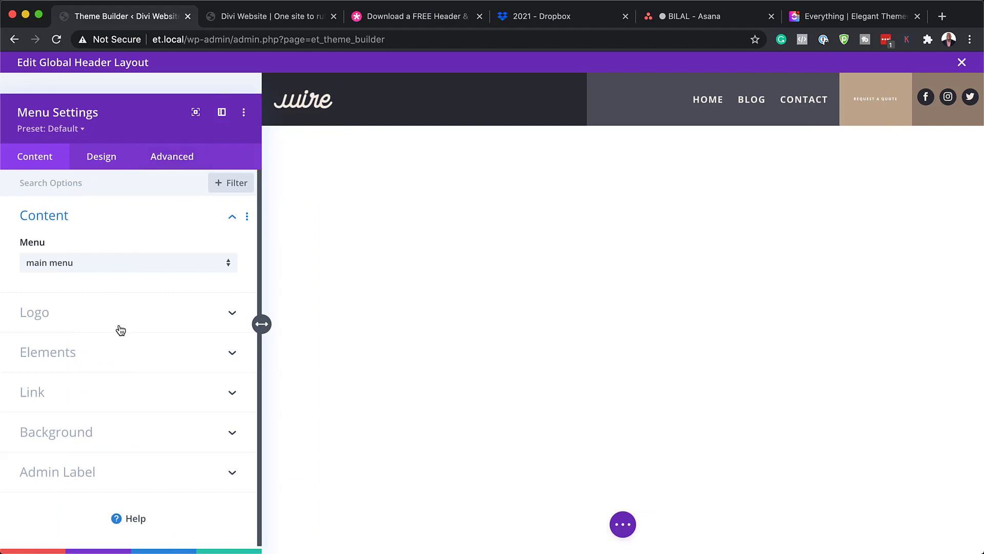
Try world-space-free-img.png from the media library as the menu logo, and discard the change
click(75, 319)
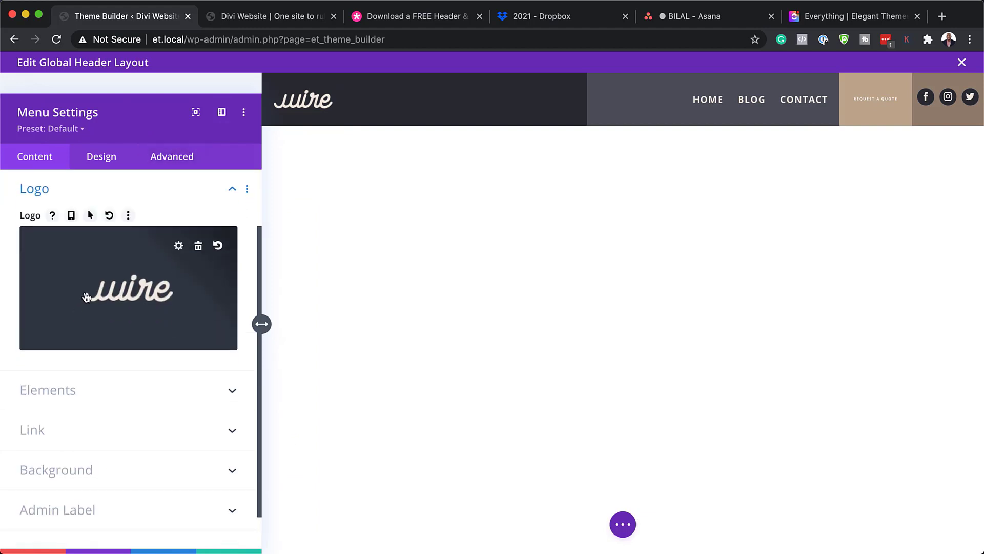
click(198, 296)
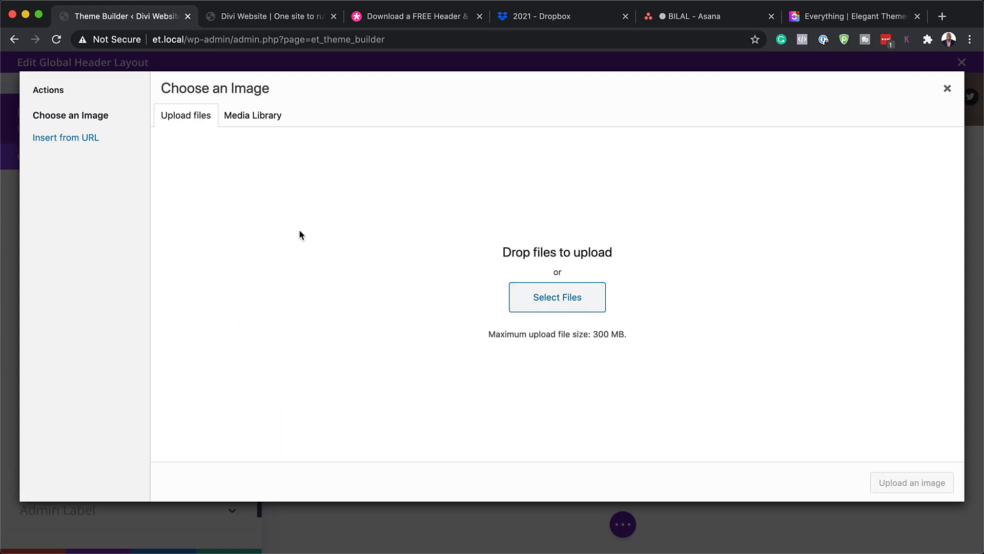
click(252, 116)
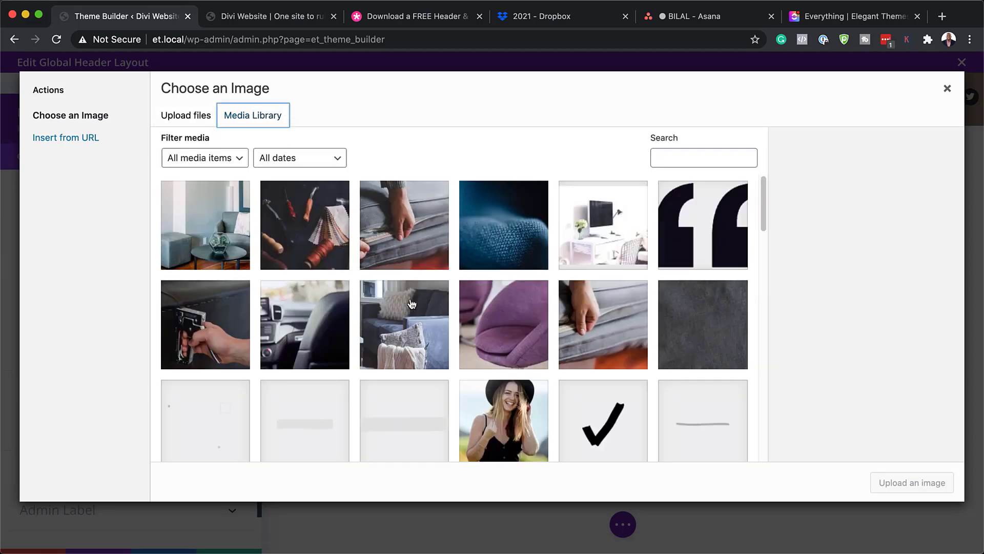
scroll(512, 364, down, 7)
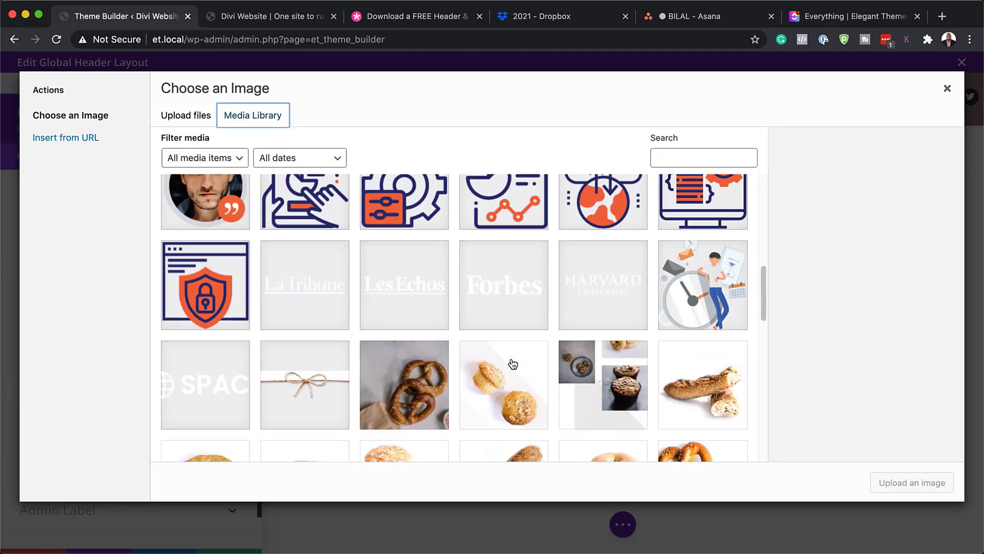
click(216, 384)
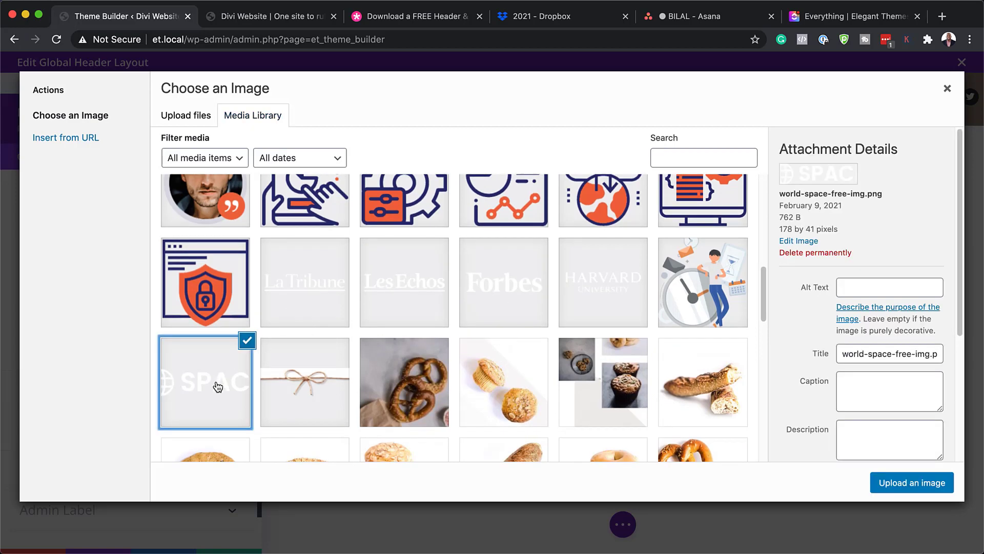
click(911, 486)
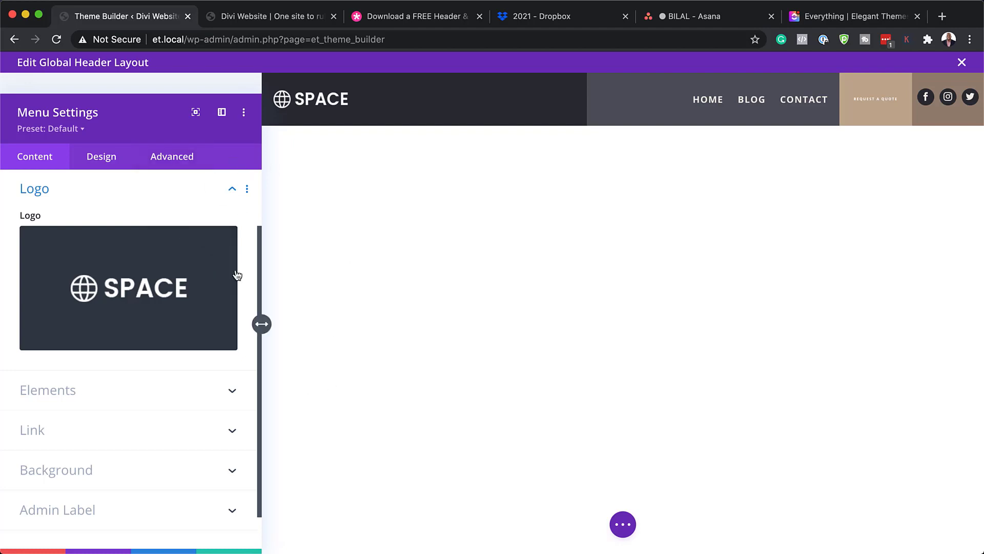
click(57, 550)
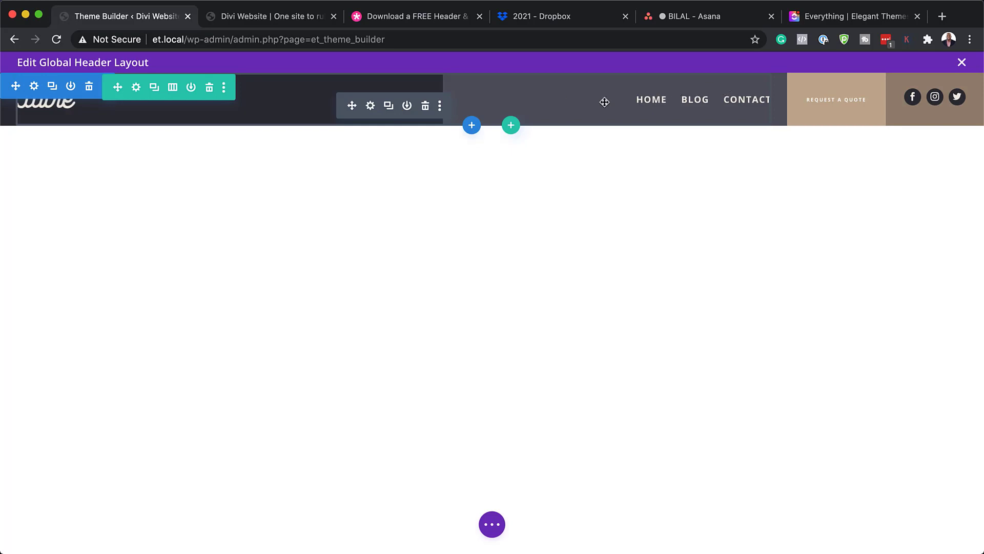
Reopen the header's menu module settings and look through the menus available for it
click(370, 106)
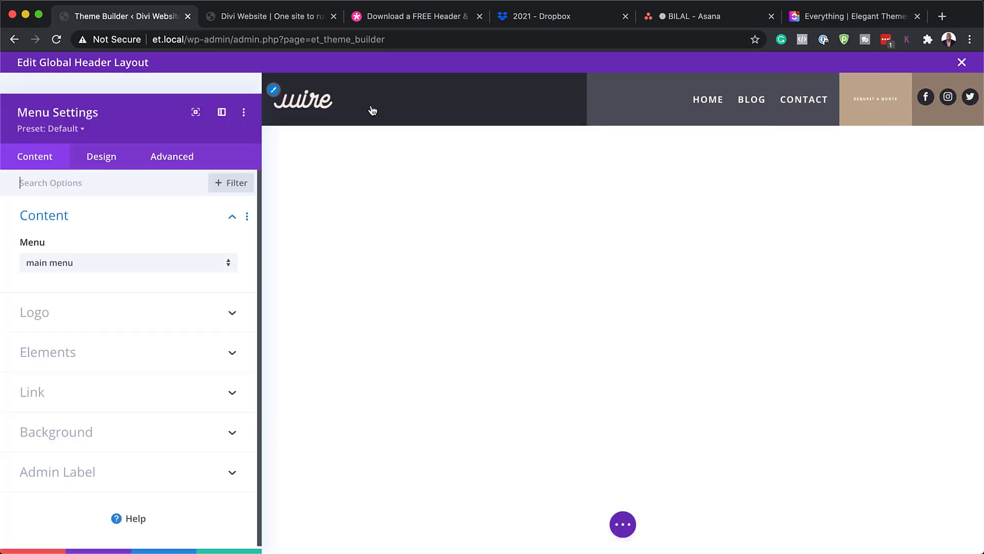
click(101, 266)
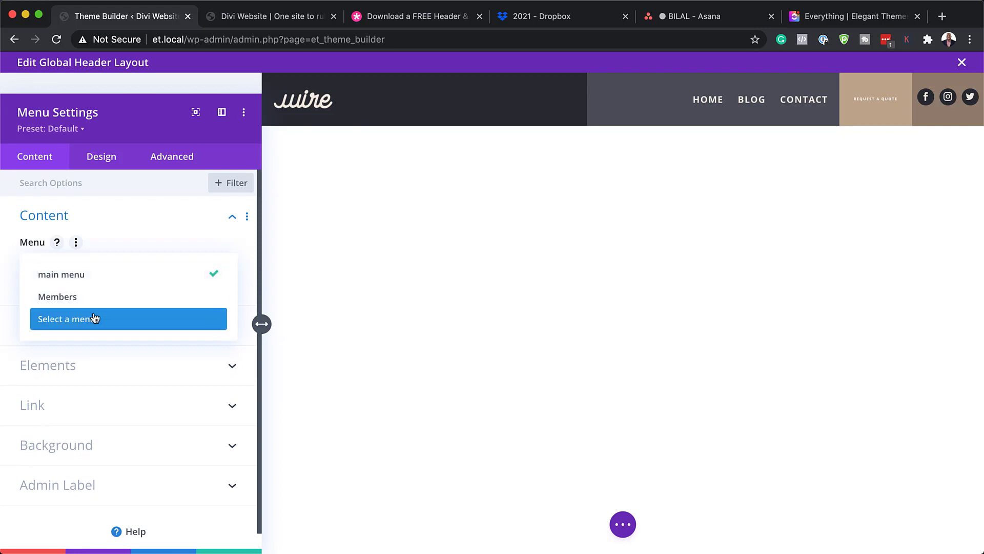
click(171, 226)
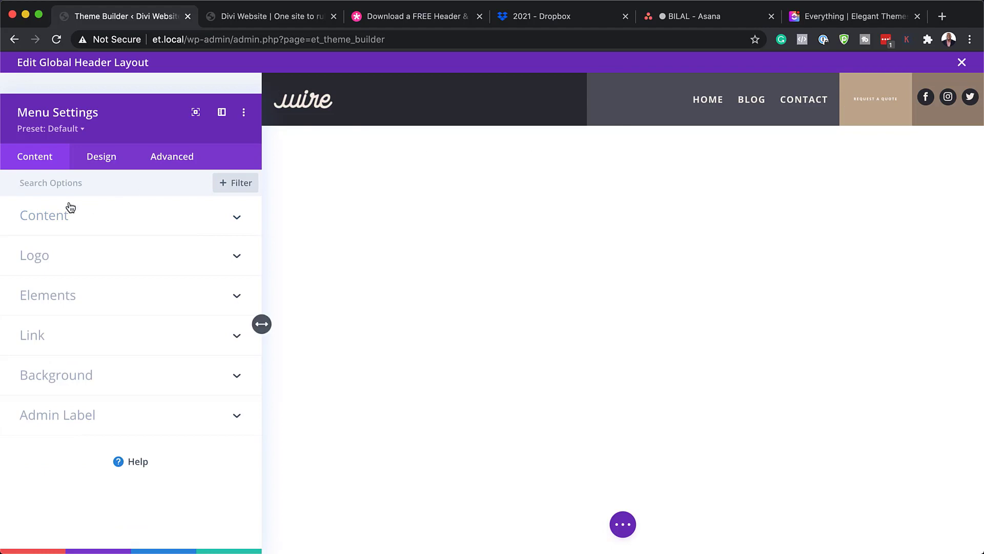
Try yellow as the header menu's desktop text color, and set it to white
click(109, 158)
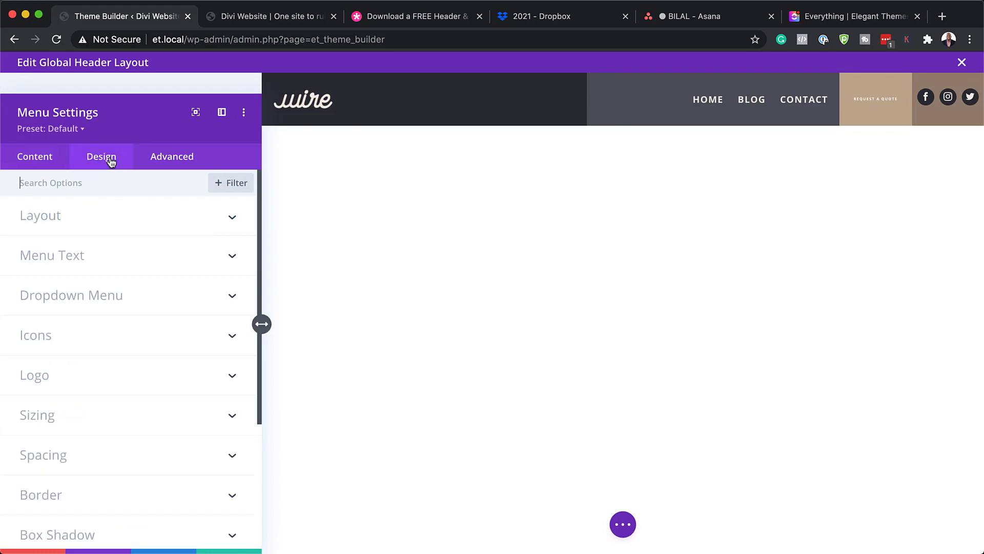
click(73, 257)
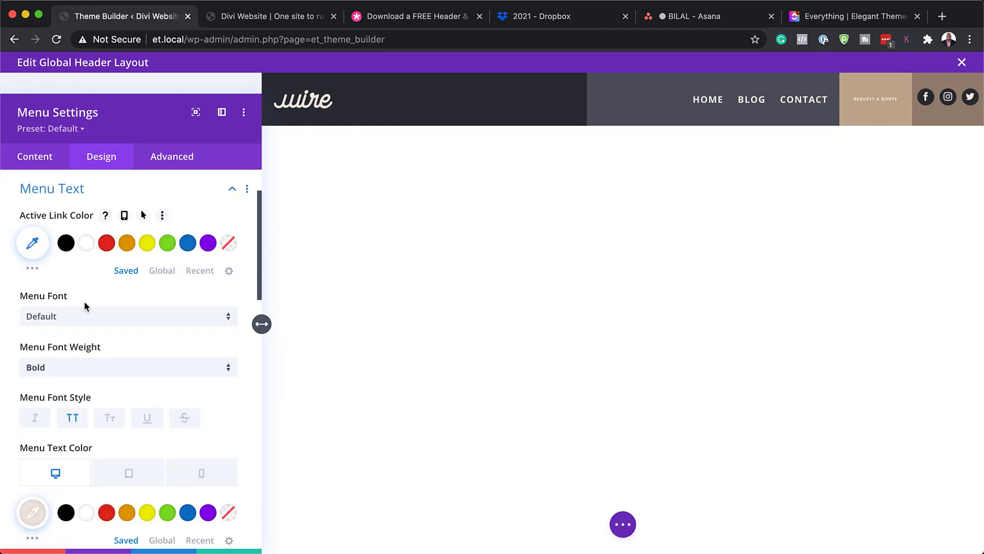
scroll(85, 420, down, 3)
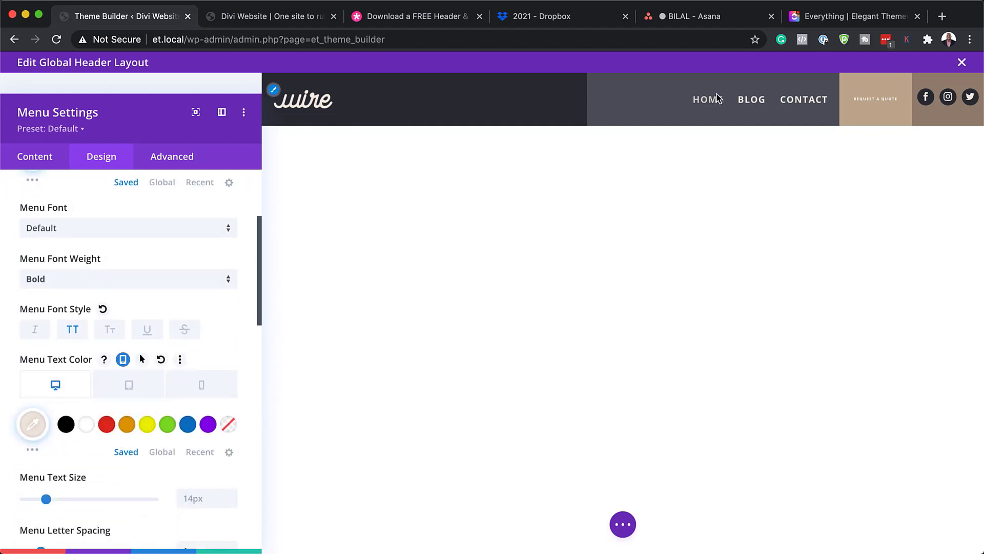
click(148, 425)
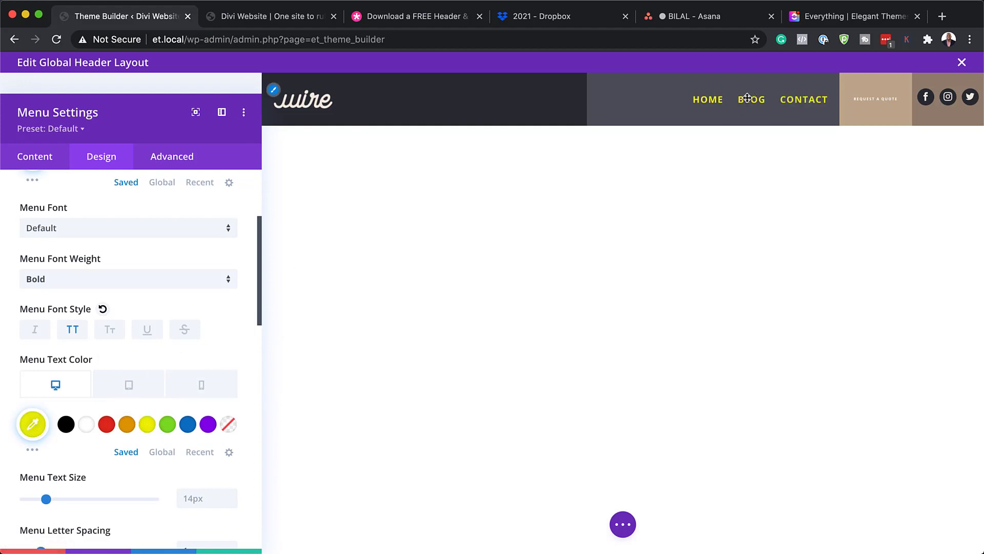
click(85, 425)
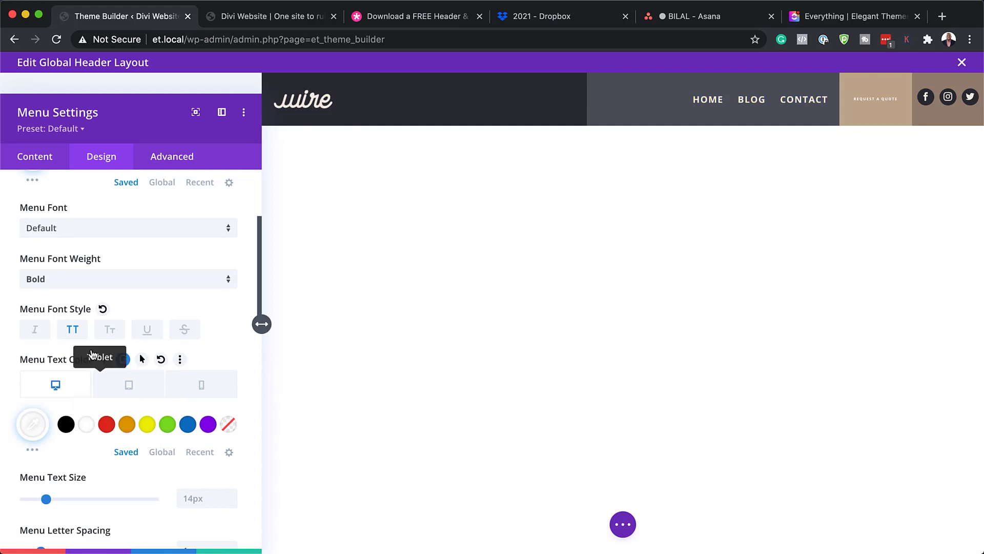
Browse the fonts available for the header menu text, and discard the menu module's changes
click(73, 229)
scroll(154, 345, down, 20)
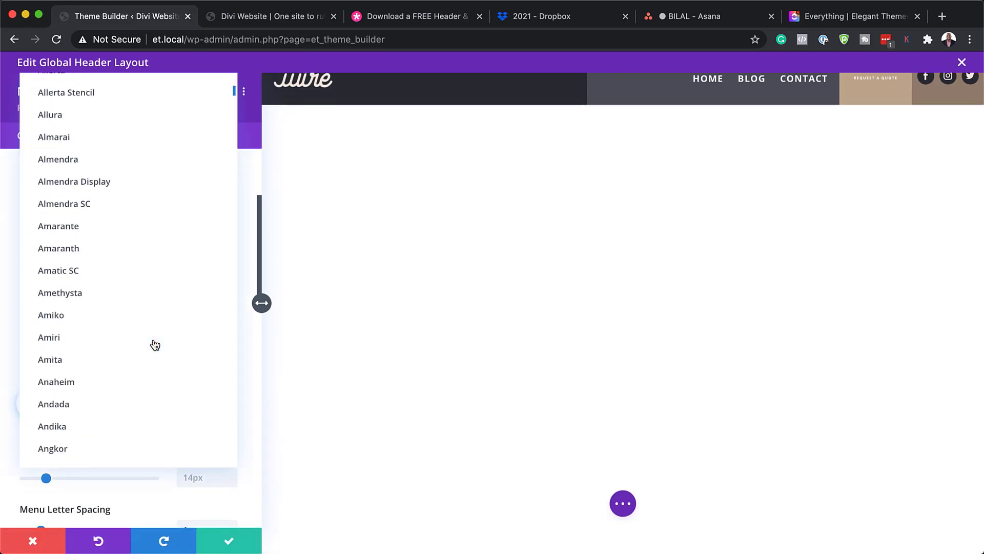
scroll(155, 343, down, 20)
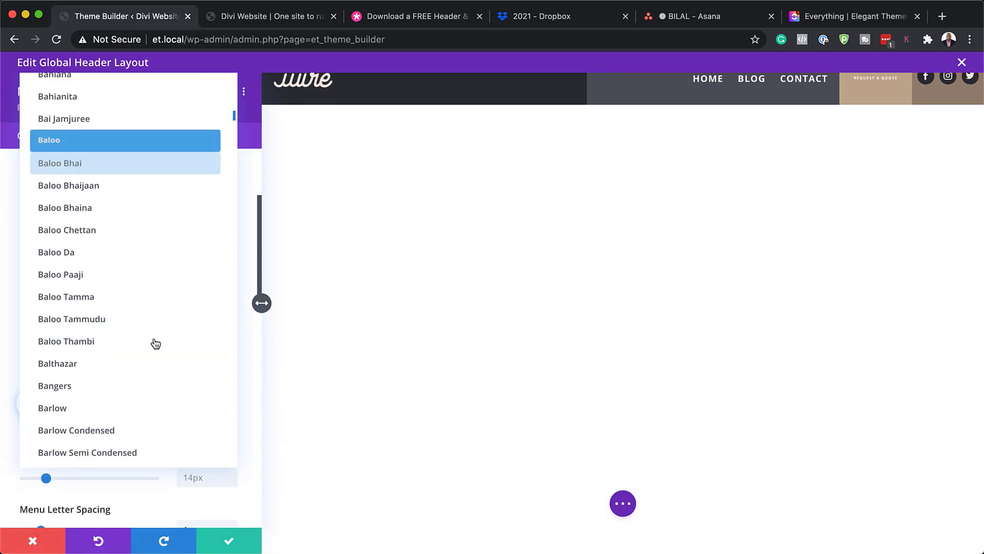
click(33, 541)
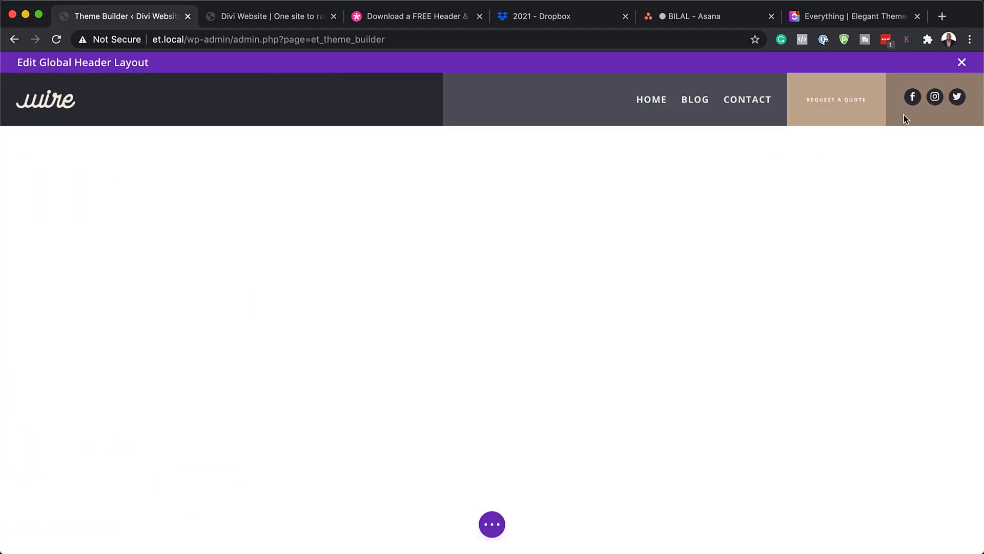
Duplicate the Twitter entry in the header's social media module and set the copy's network to Instagram
mouse_move(913, 97)
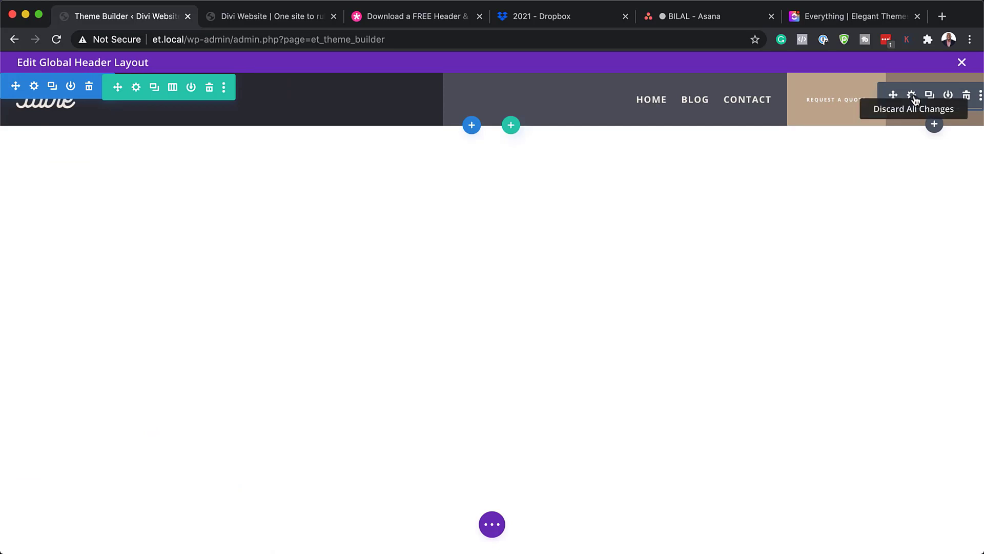
click(914, 96)
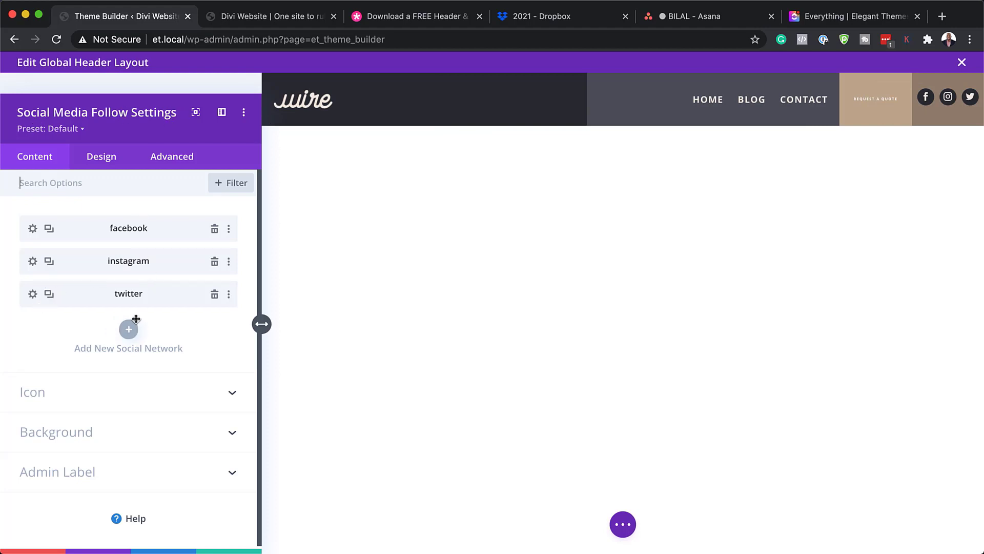
click(50, 294)
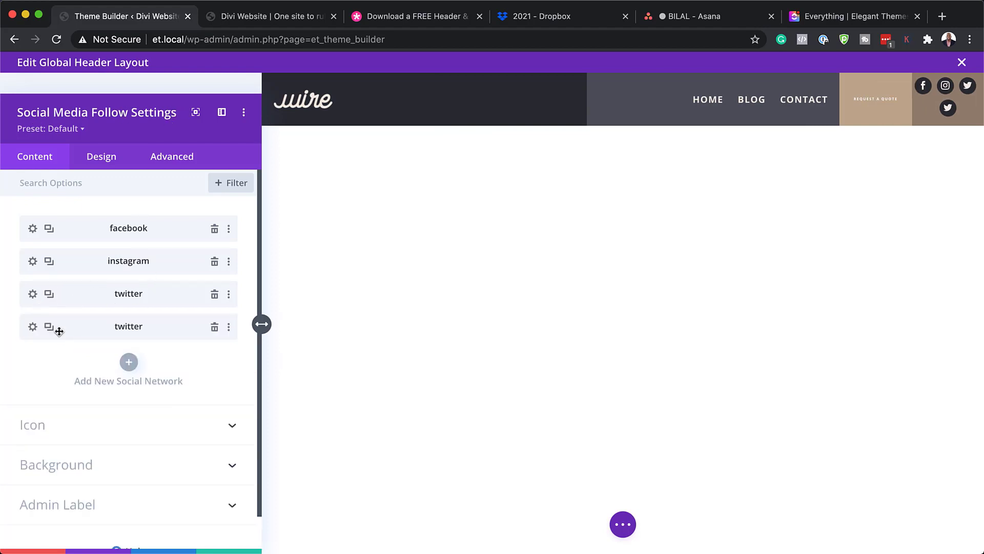
click(33, 327)
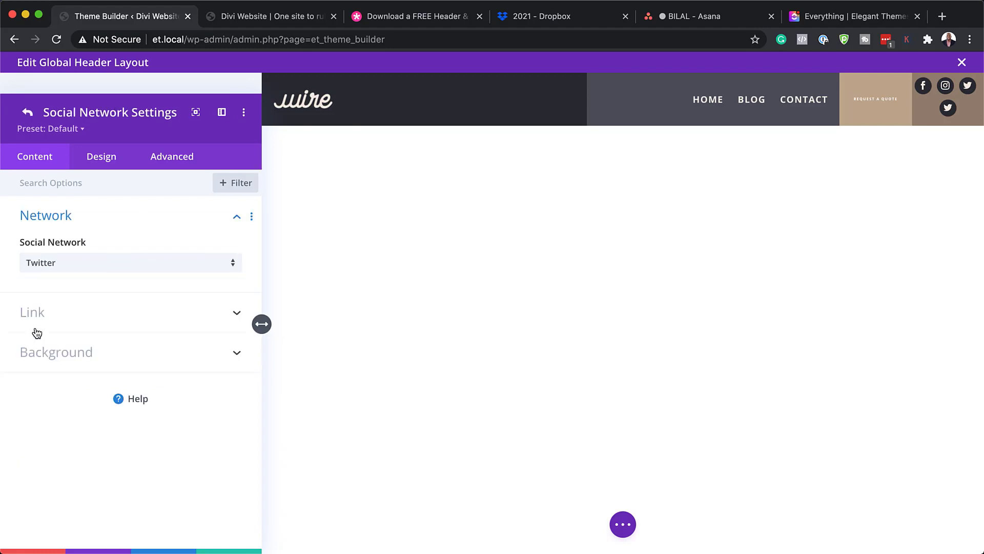
click(75, 269)
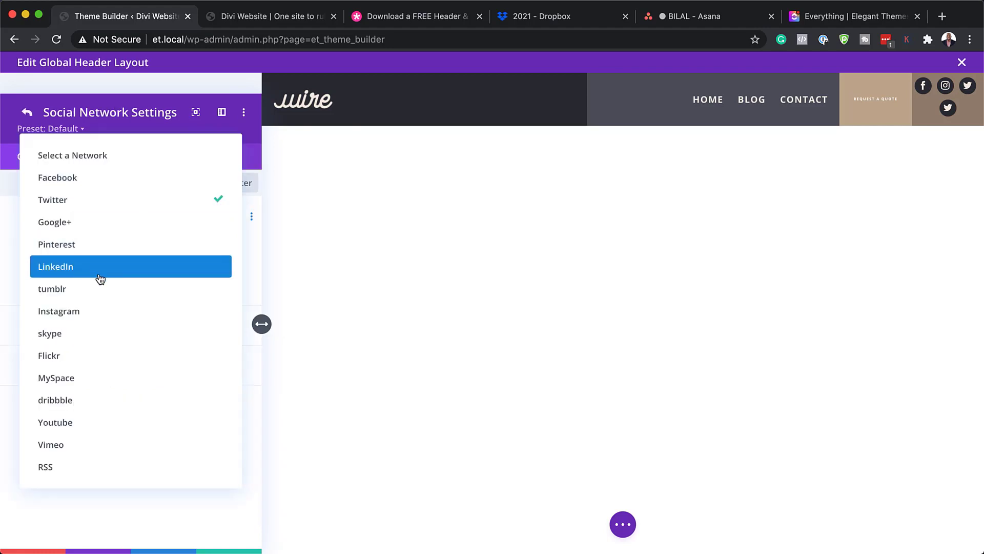
click(95, 314)
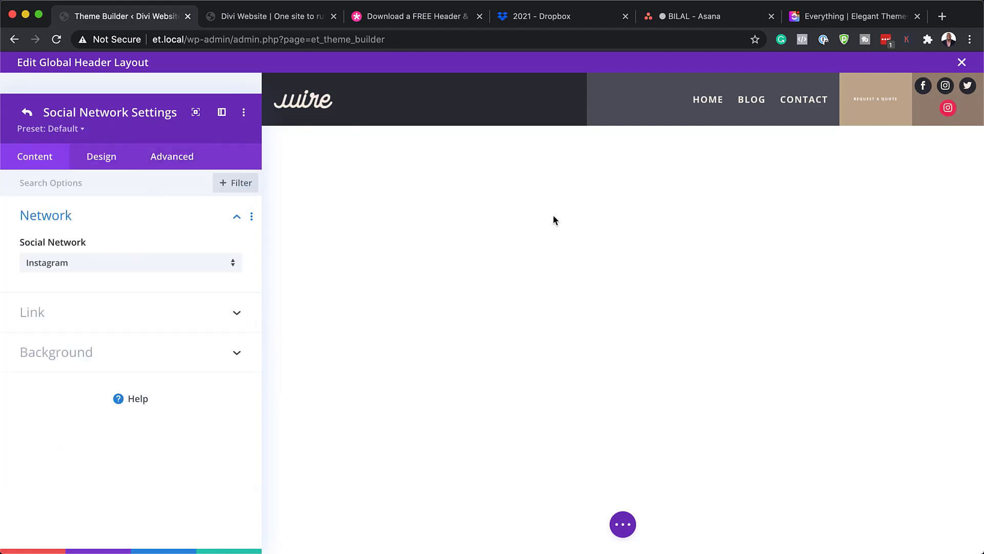
Show the copied network's account link setting, delete the duplicate Instagram entry, and discard the social media module's changes
click(40, 317)
click(39, 311)
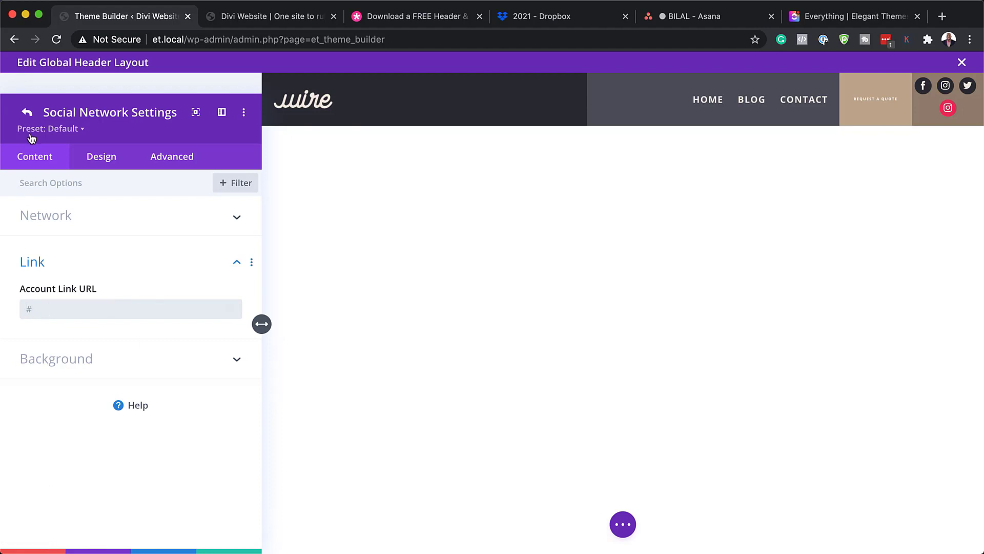
click(28, 112)
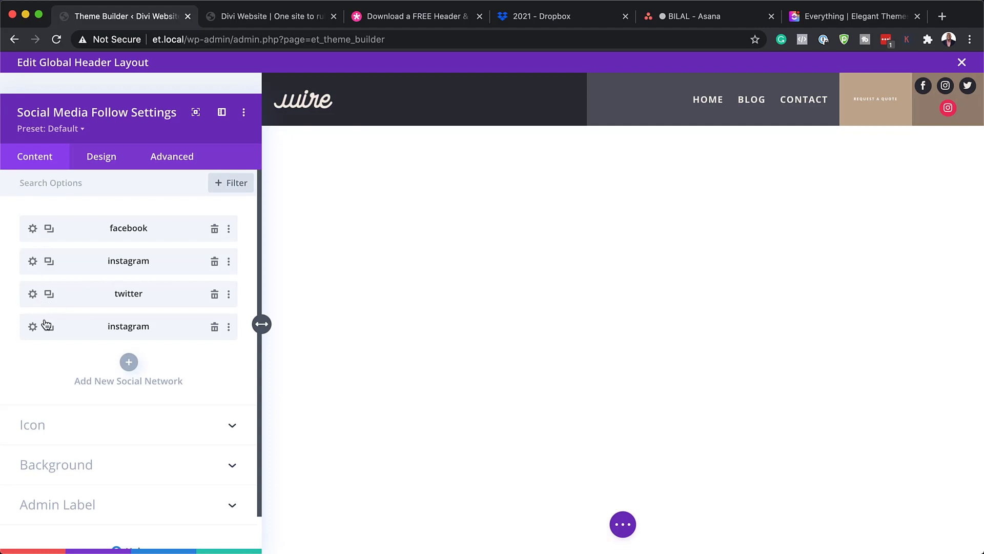
click(215, 328)
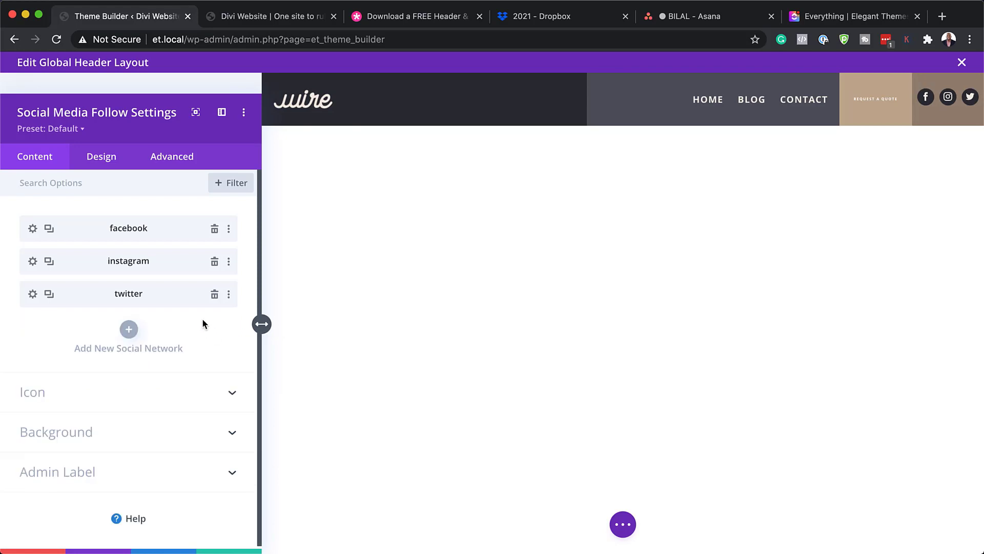
click(34, 551)
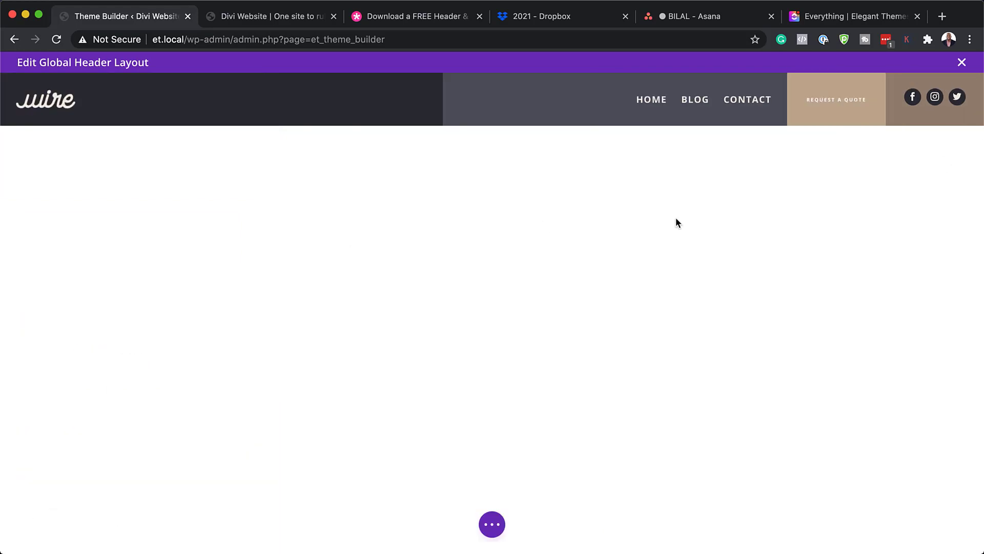
Try shortening the header's quote button text to "Request", and discard the change
mouse_move(830, 109)
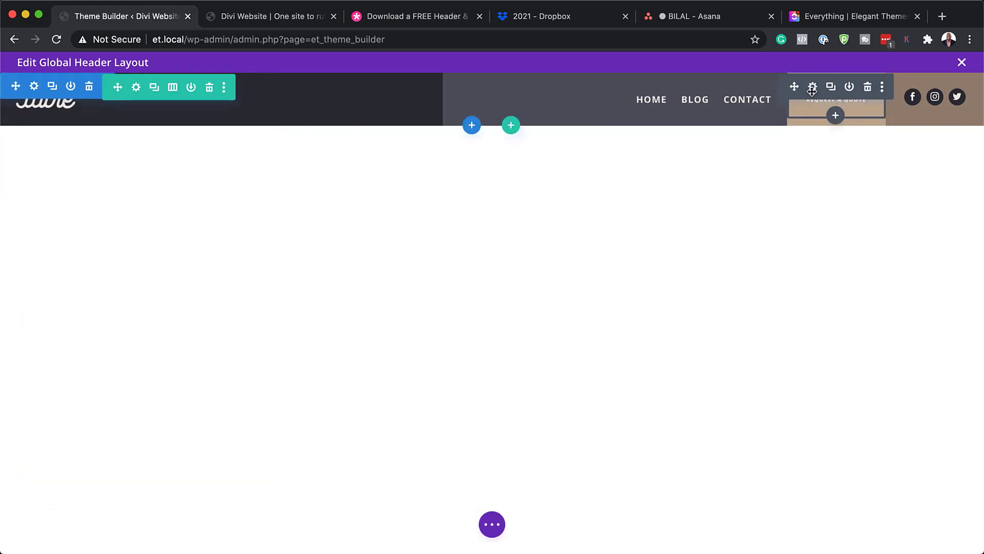
click(813, 88)
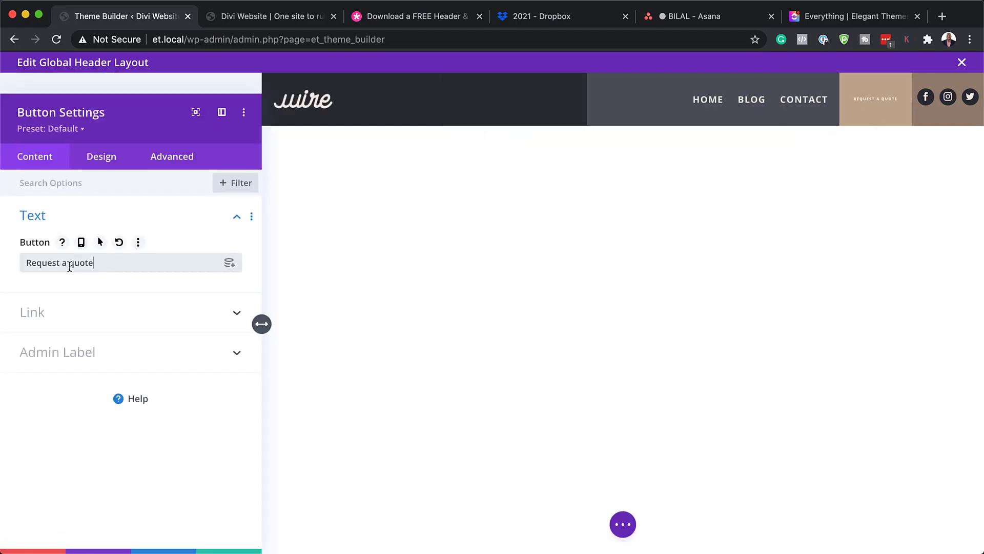
drag(60, 262, 126, 263)
key(BackSpace)
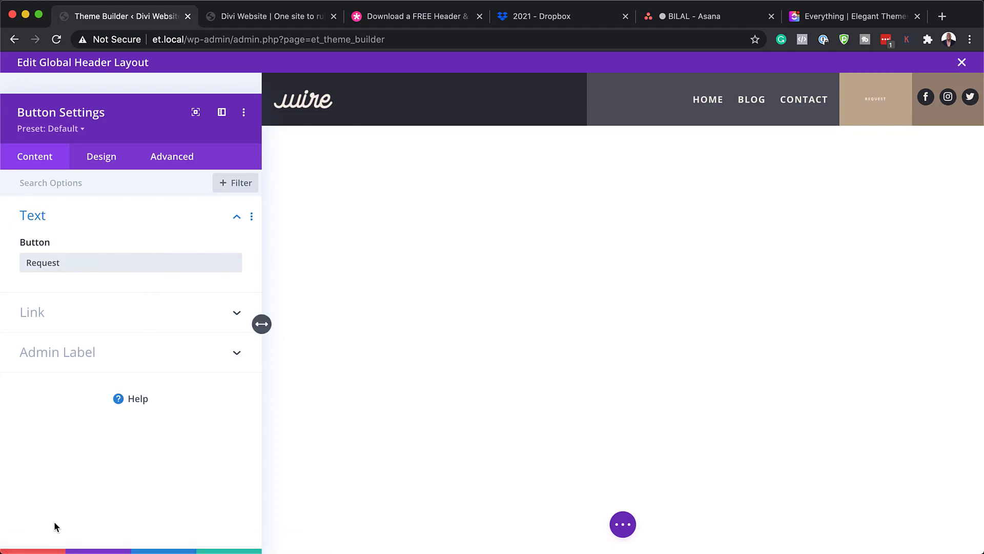
click(50, 549)
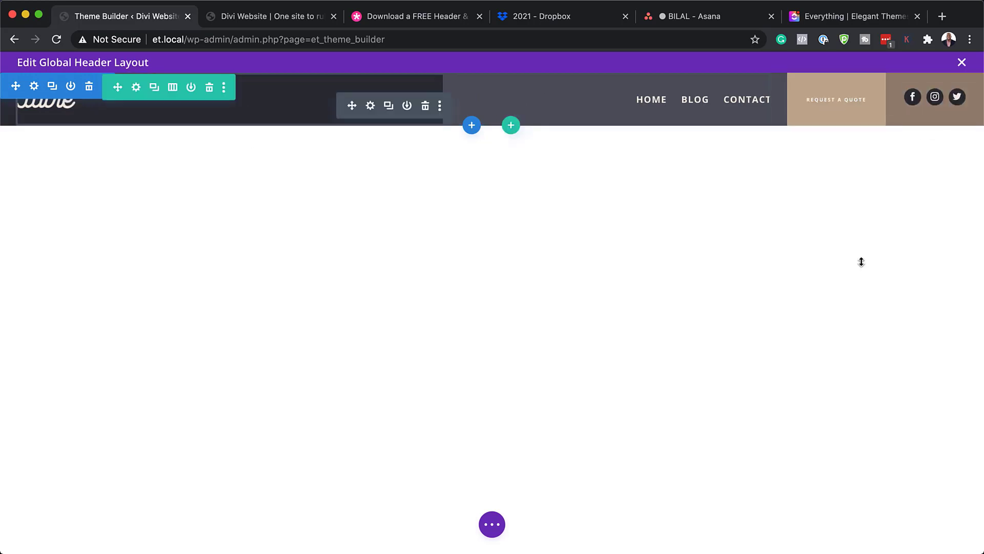
Exit the header layout discarding its unsaved changes, and open the Global Footer layout for editing
click(962, 63)
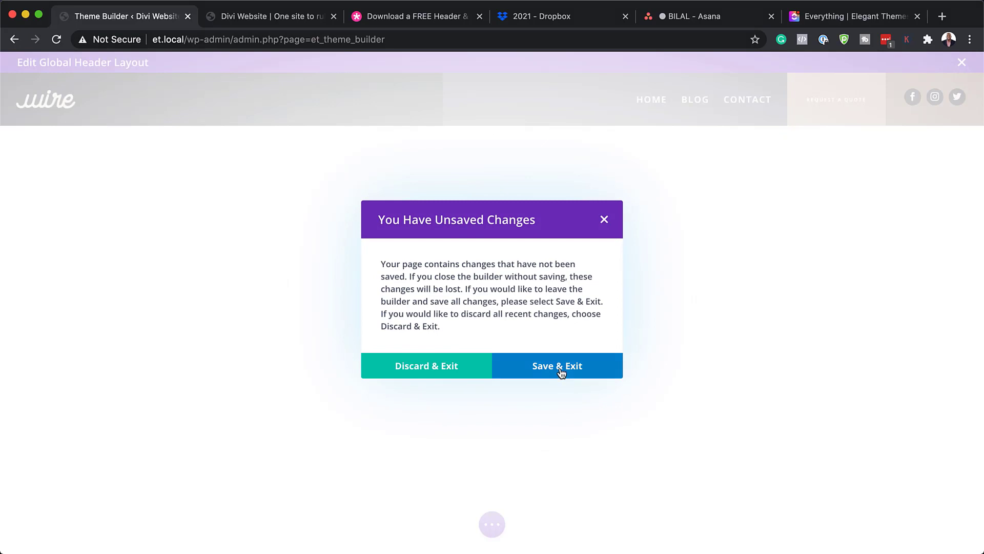
click(450, 371)
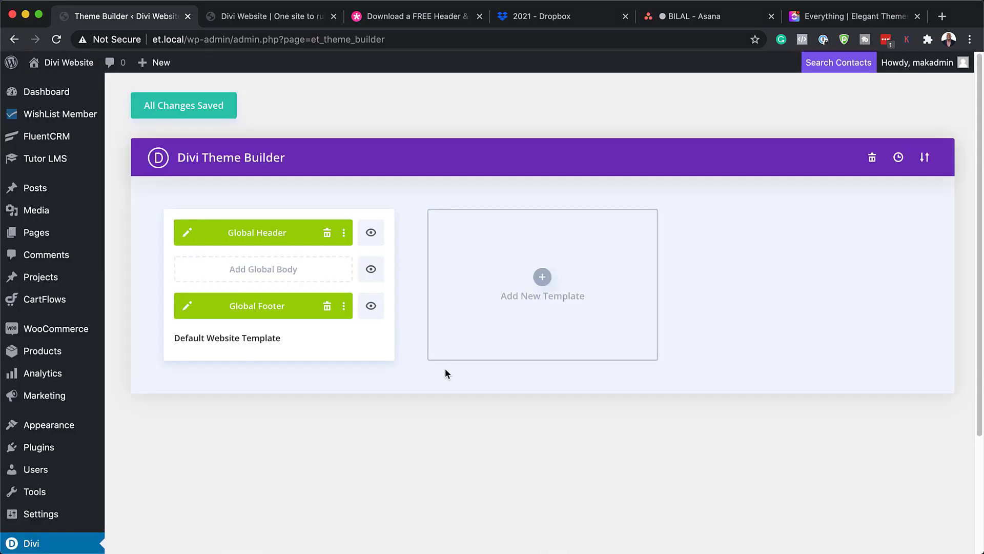
click(189, 305)
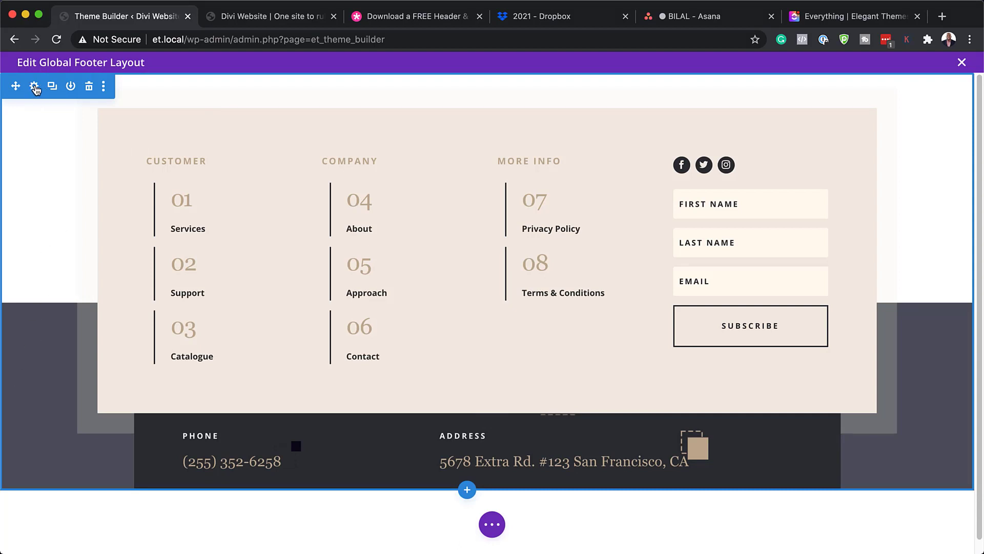
Set the second gradient color of the footer section's background to red (#e02b20)
click(35, 87)
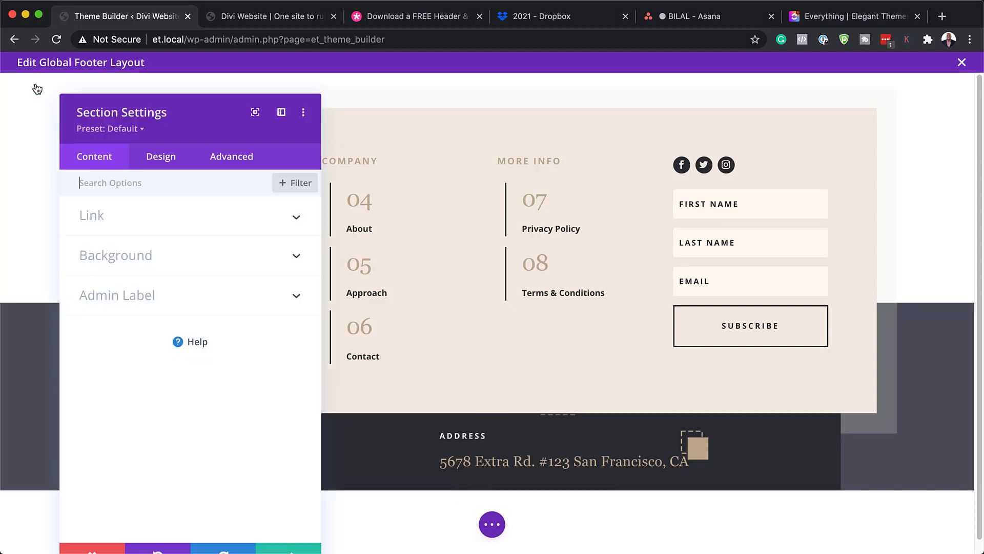
click(149, 256)
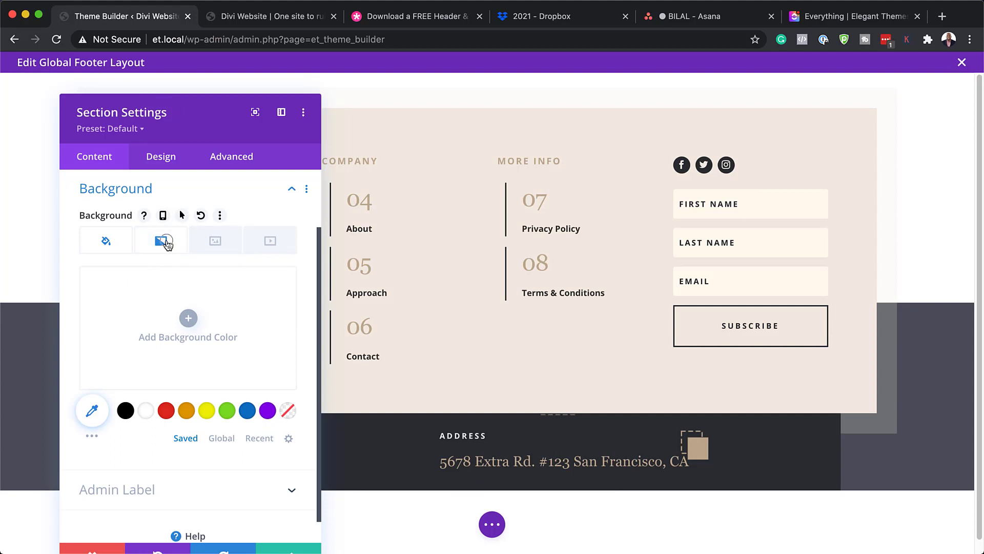
click(165, 249)
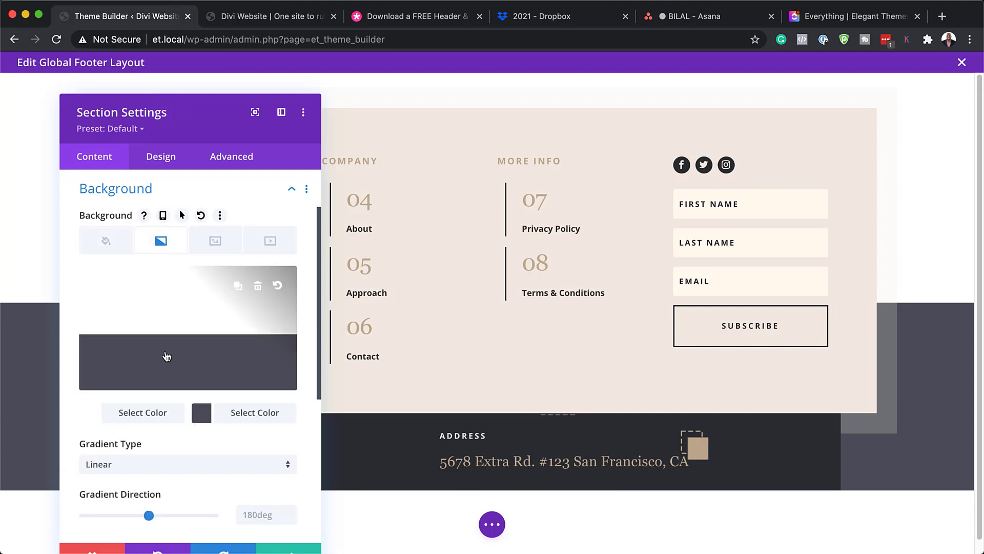
mouse_move(165, 354)
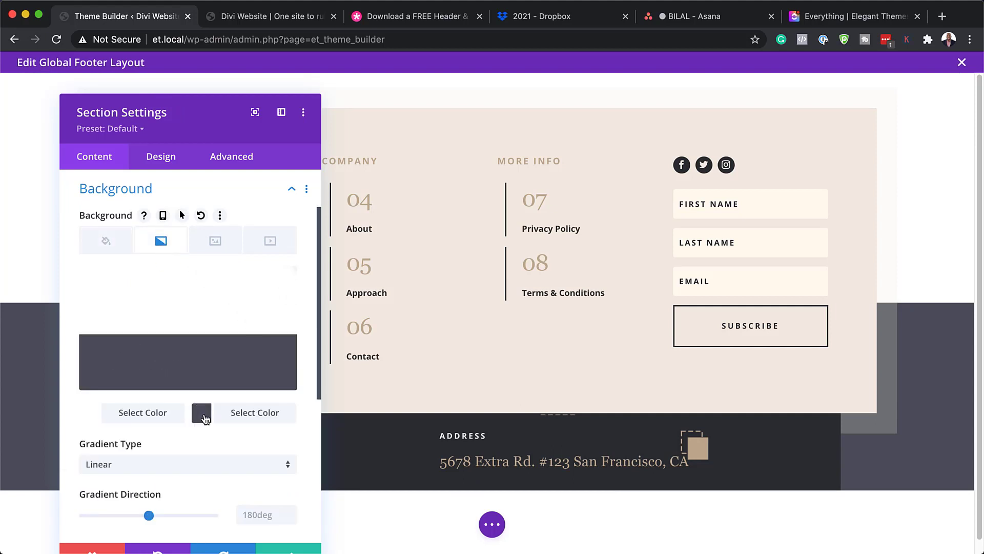
click(202, 413)
click(168, 411)
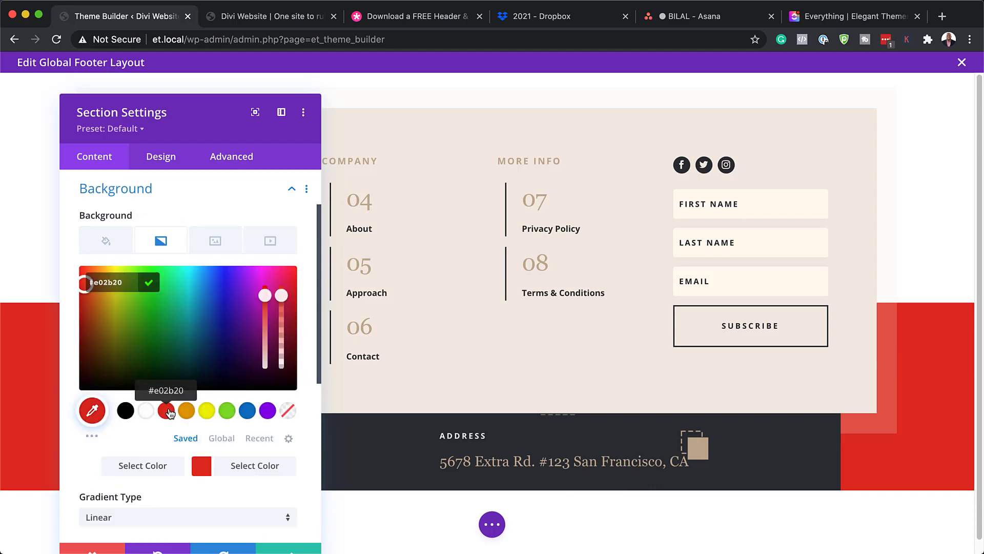
Dock the section settings beside the footer layout, and discard the background color change
drag(205, 123, 314, 141)
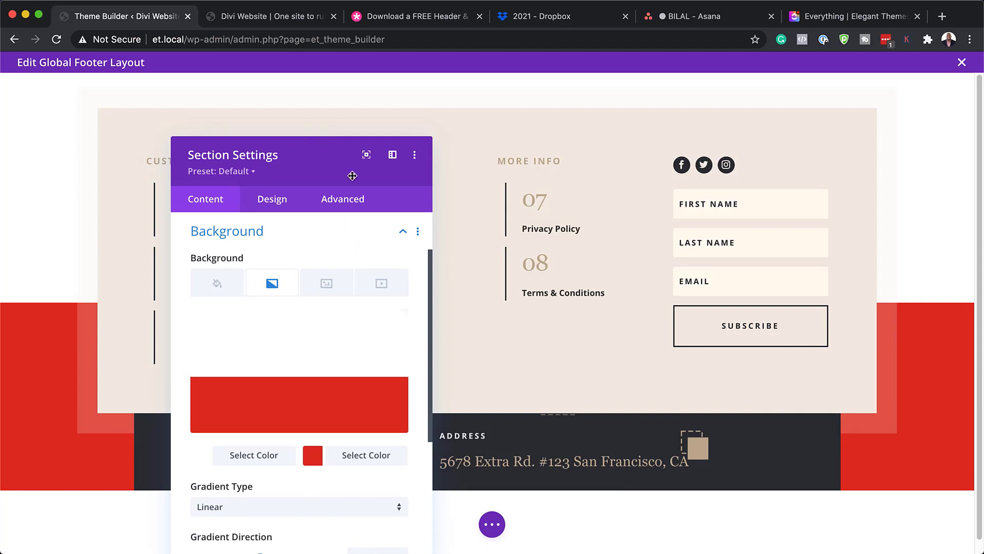
click(393, 155)
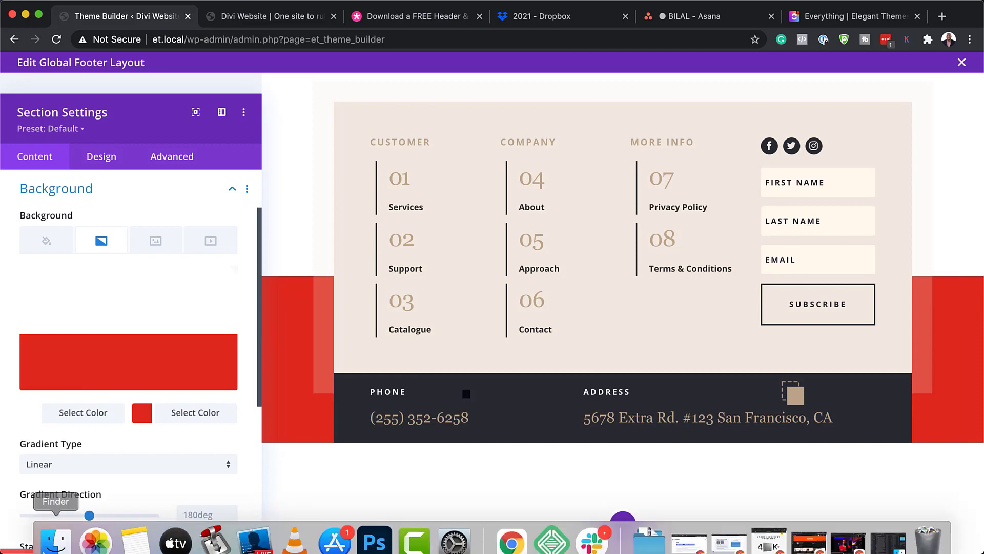
click(18, 551)
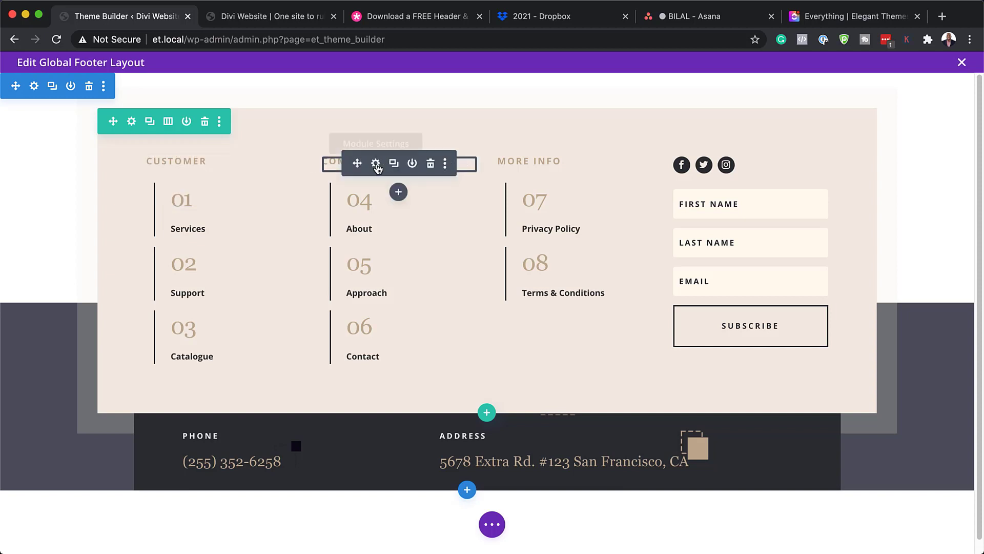
Try white as the Heading 3 text color of the footer's Company heading, and set it to orange
click(375, 163)
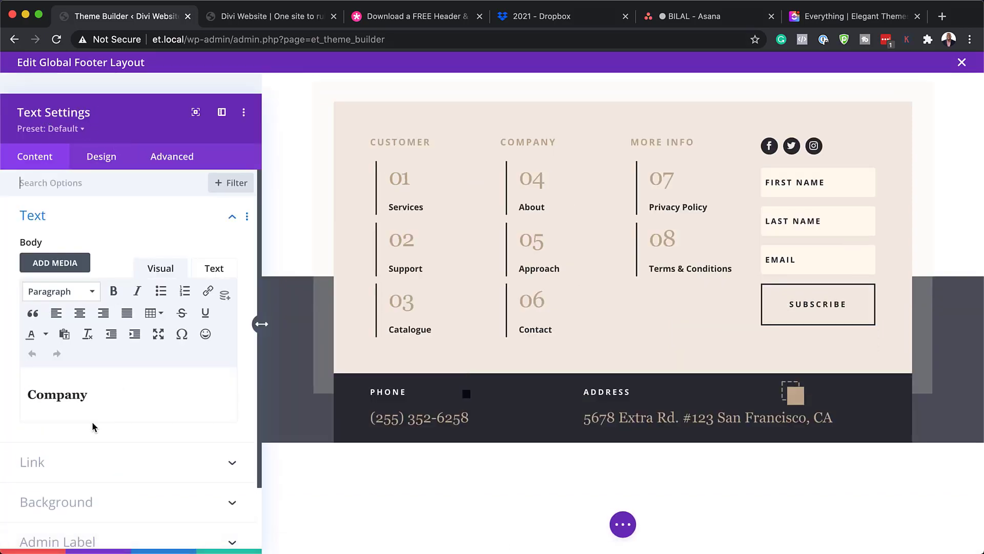
drag(88, 395, 29, 393)
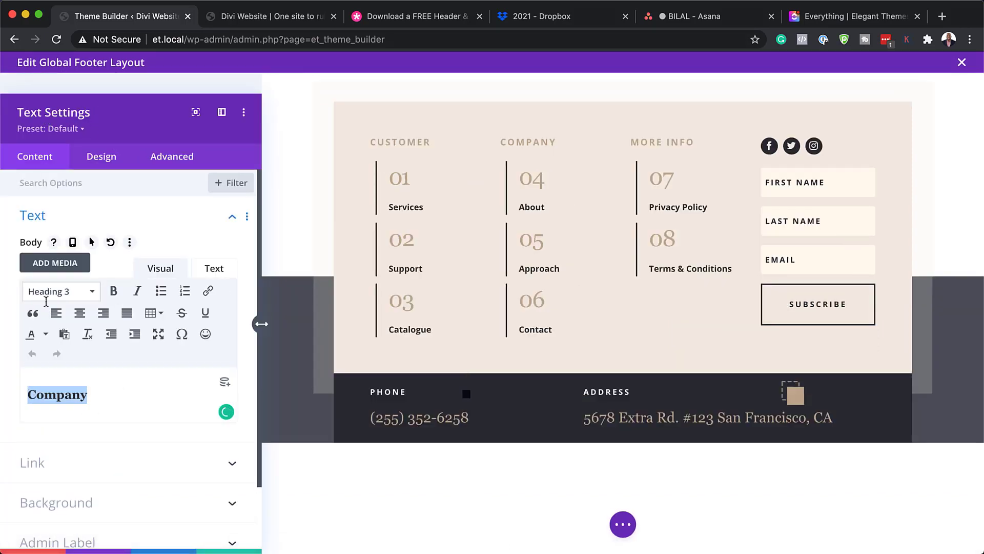
click(116, 161)
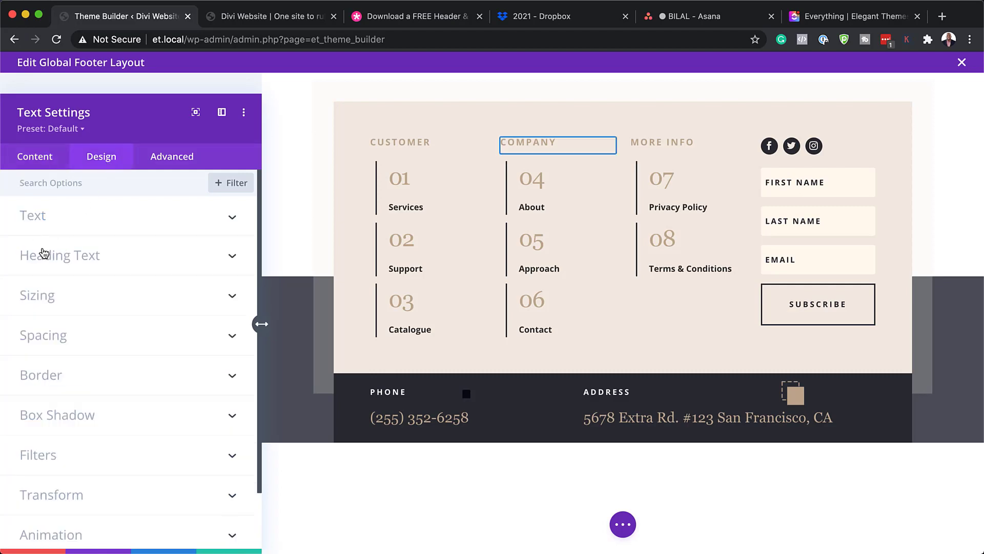
click(51, 257)
click(109, 223)
scroll(85, 468, down, 2)
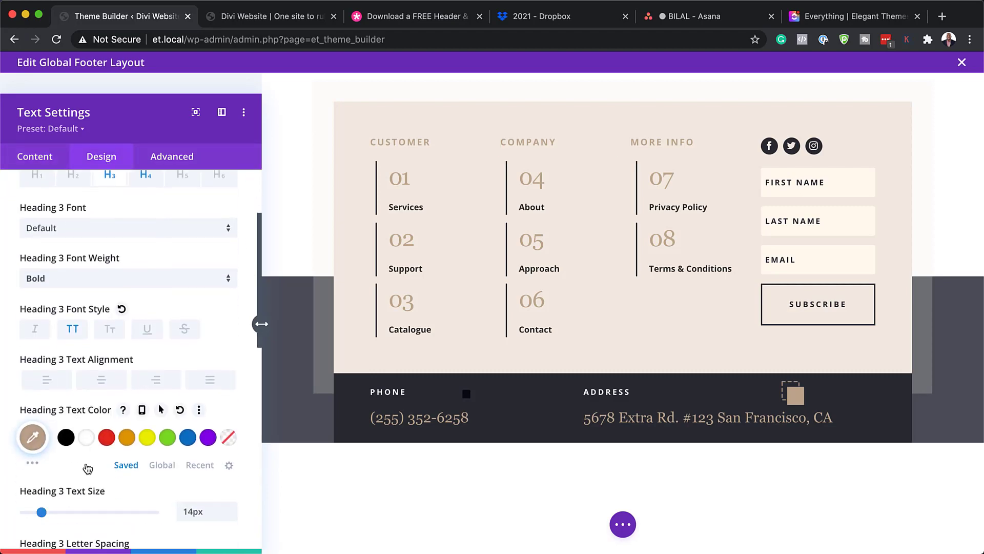
click(85, 438)
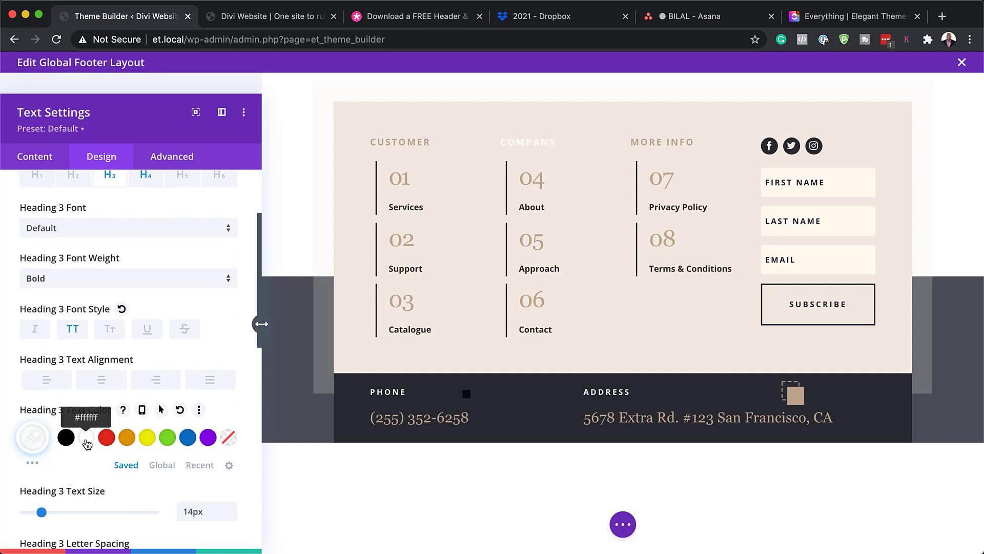
click(127, 437)
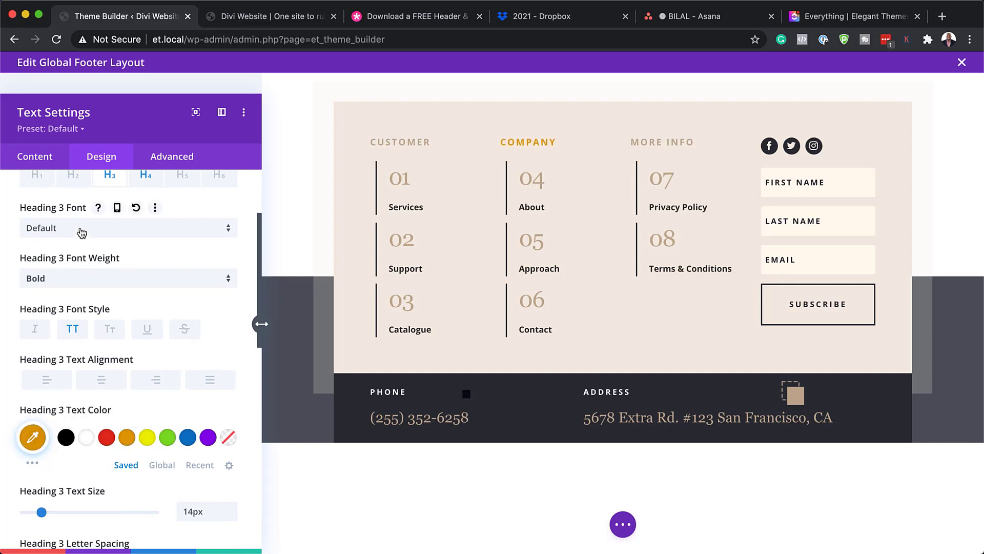
View the Heading 3 font choices for the Company heading, and discard the module's unsaved changes
click(81, 233)
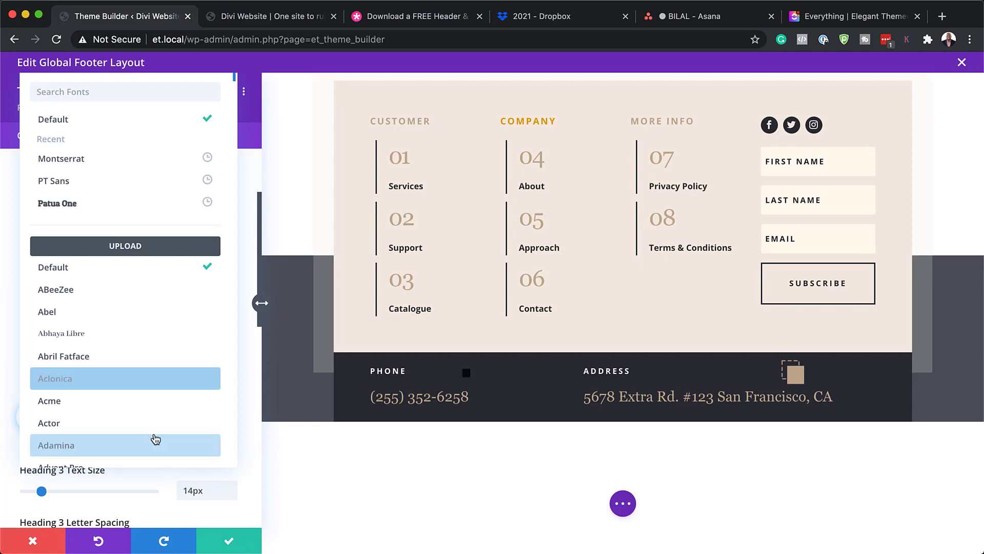
click(35, 542)
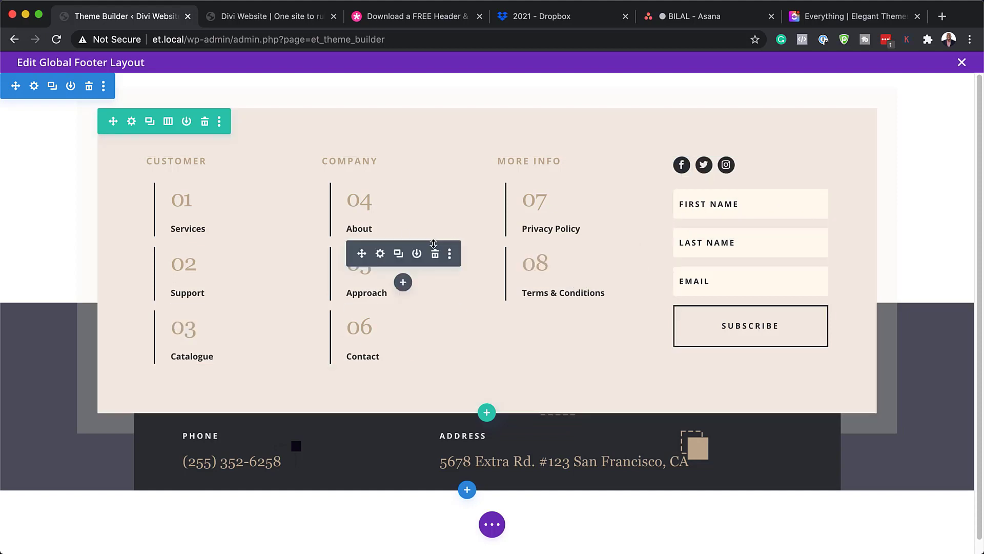
Set the background color of the footer row holding the link columns and signup form to white
click(132, 122)
scroll(103, 366, down, 5)
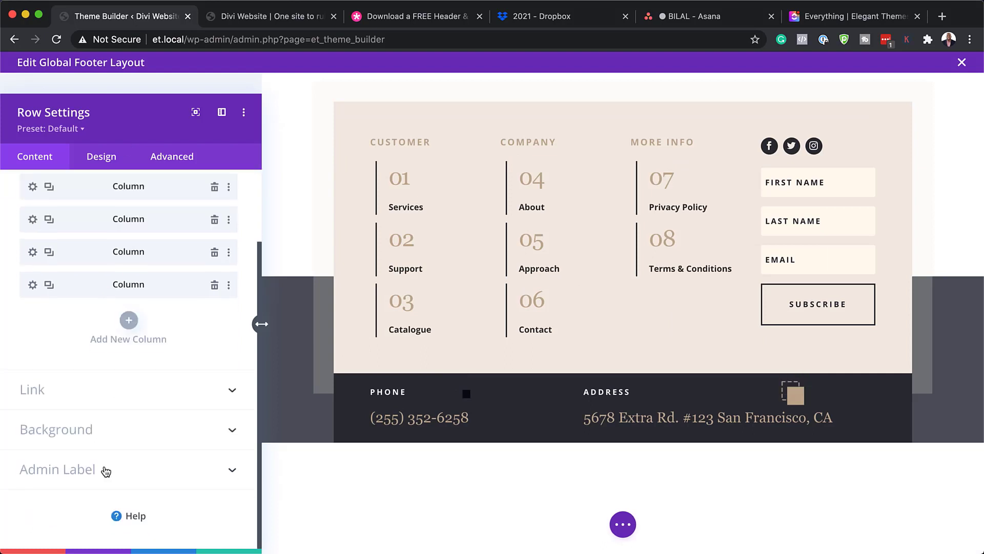
click(82, 434)
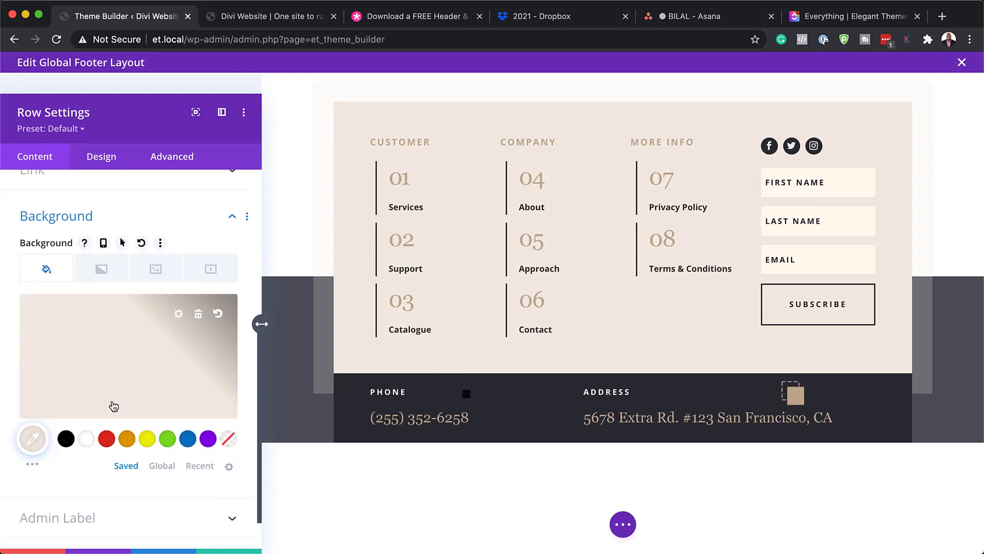
click(87, 440)
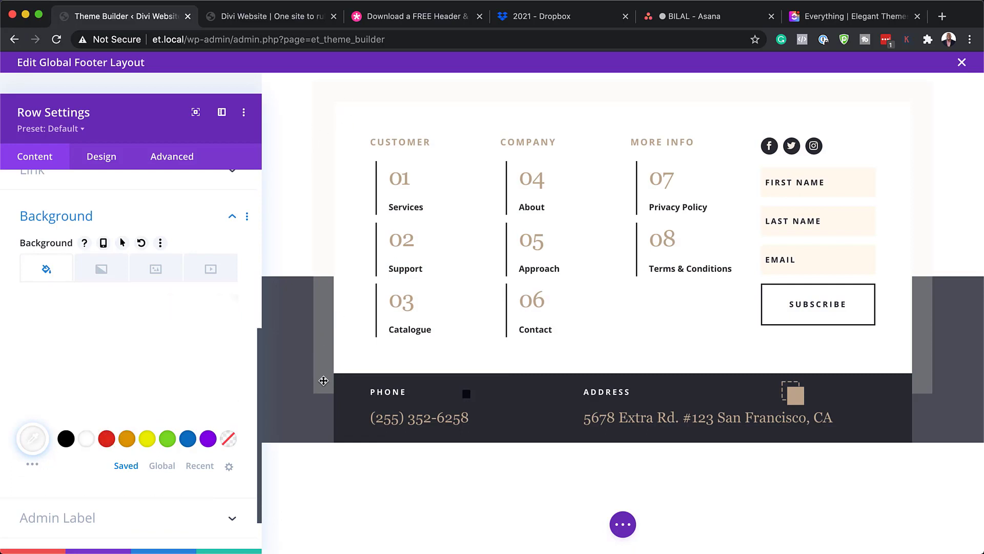
Set the row's box shadow color to red (#e02b20) with 0.17 opacity, and discard all the row changes
click(109, 157)
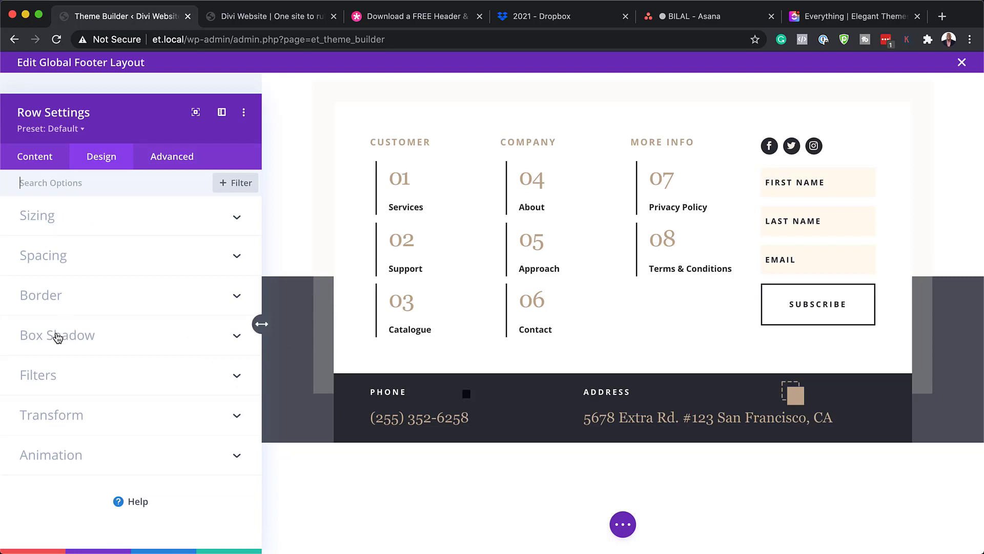
click(78, 335)
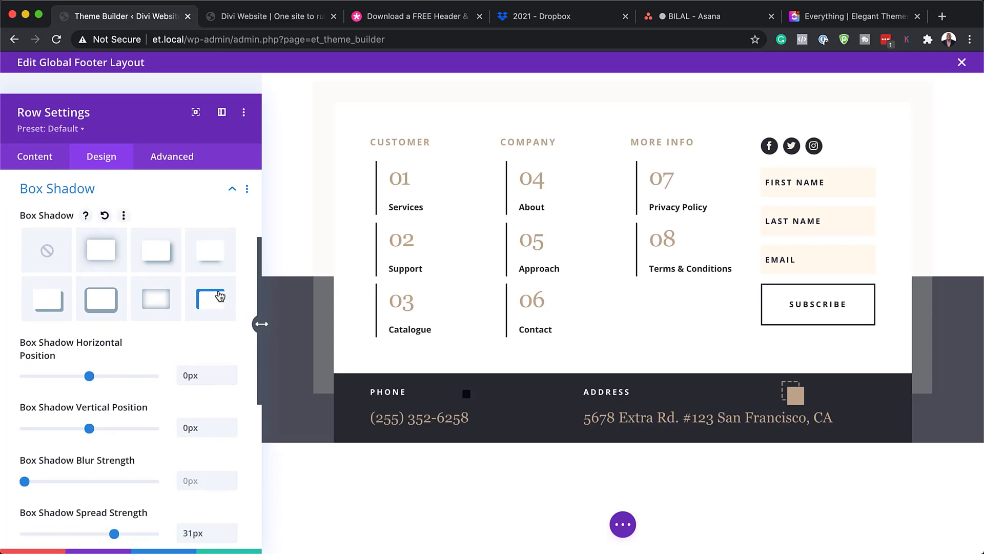
scroll(127, 429, down, 5)
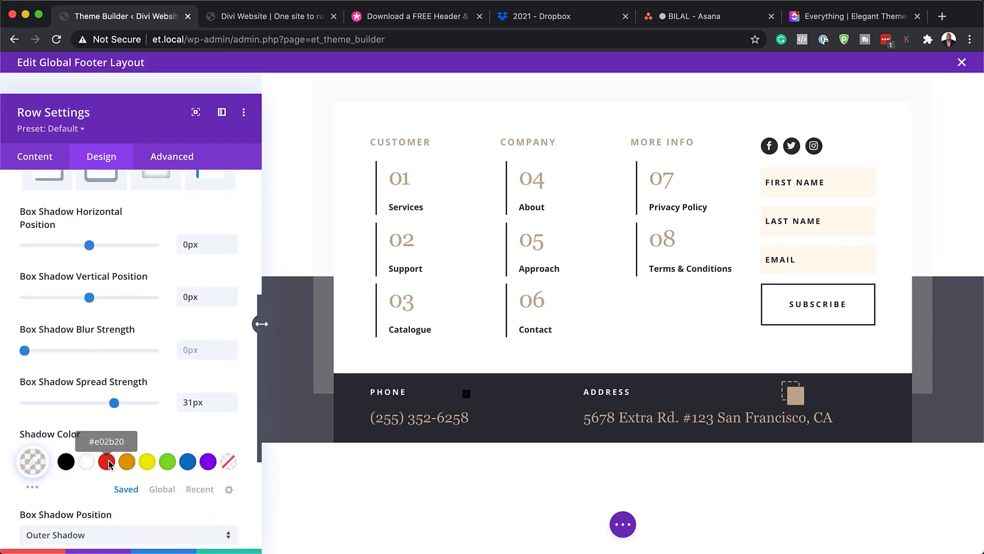
click(107, 462)
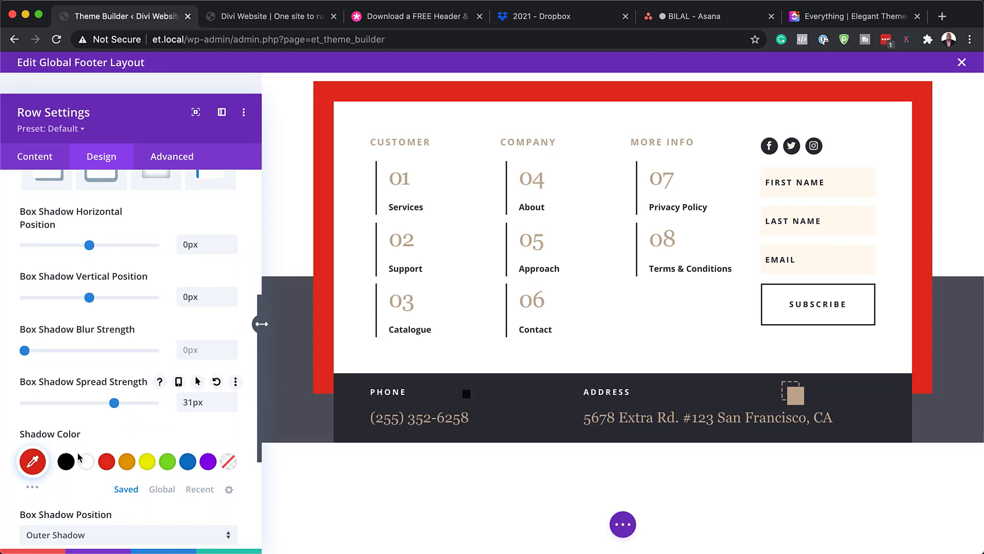
click(34, 462)
scroll(160, 455, down, 5)
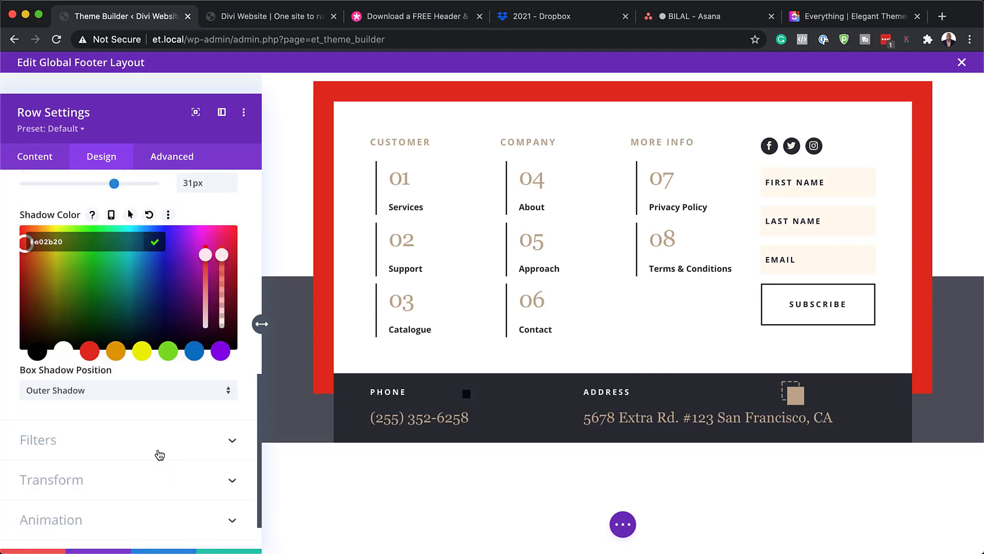
drag(222, 262, 226, 321)
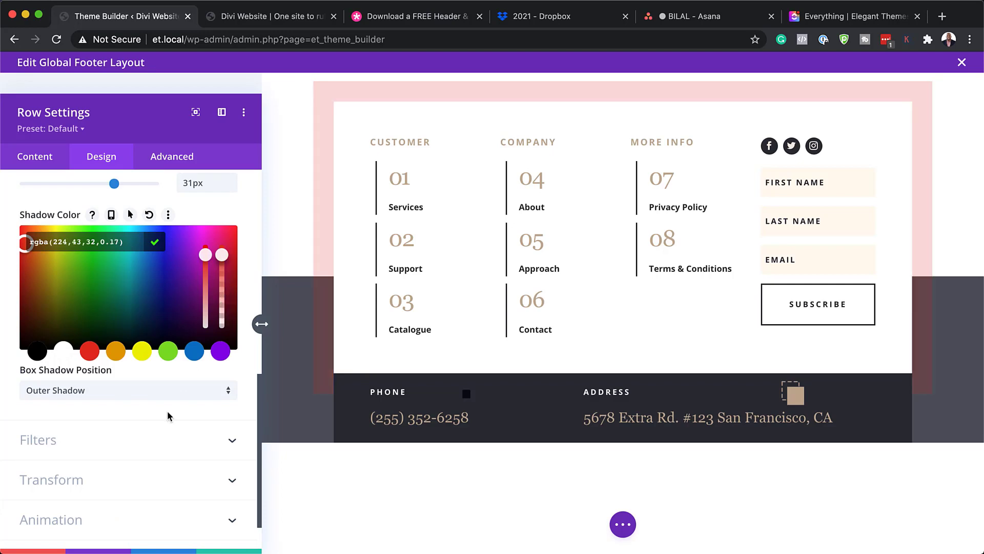
click(23, 550)
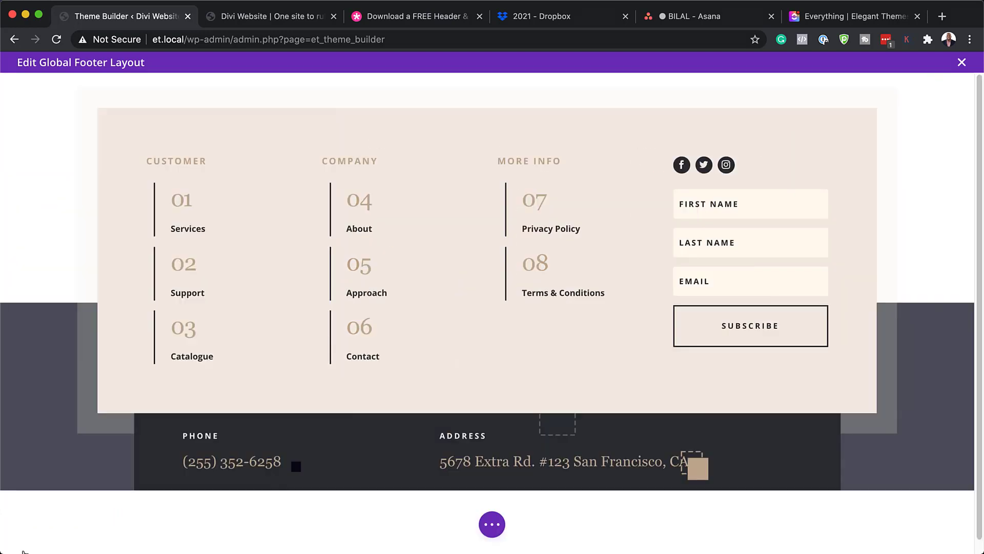
Open the settings of the 04 About text module and highlight its number and label in the body text
mouse_move(201, 207)
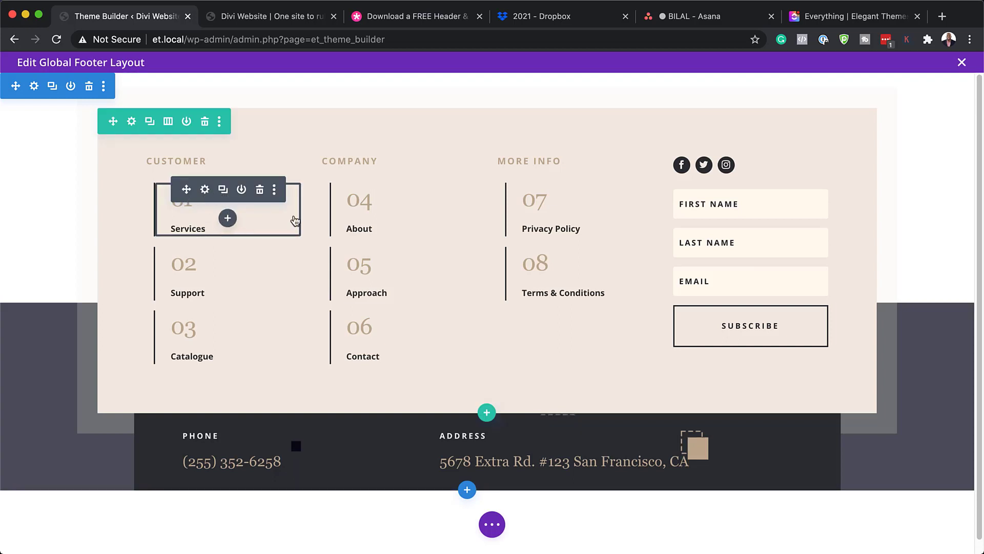
mouse_move(363, 201)
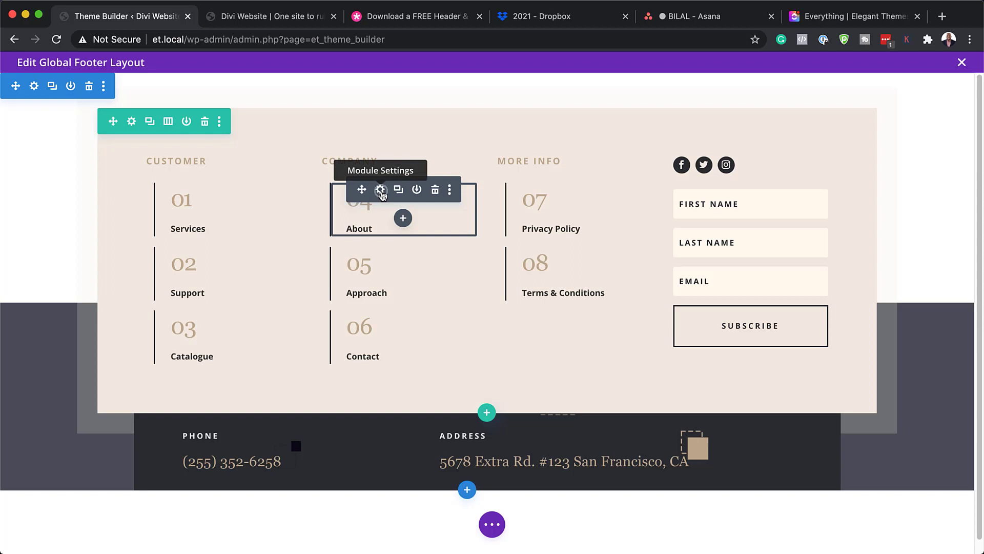
click(380, 191)
click(44, 397)
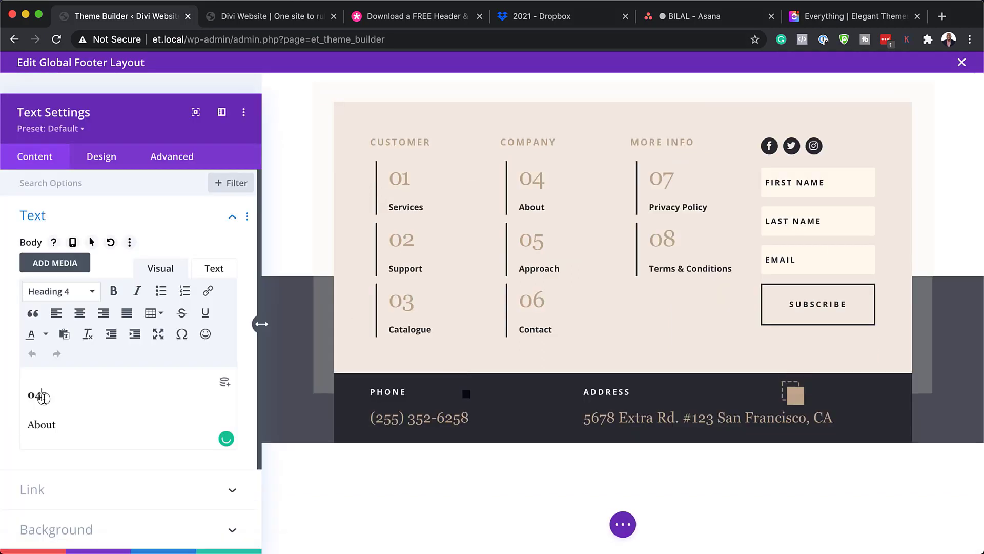
drag(43, 398, 10, 393)
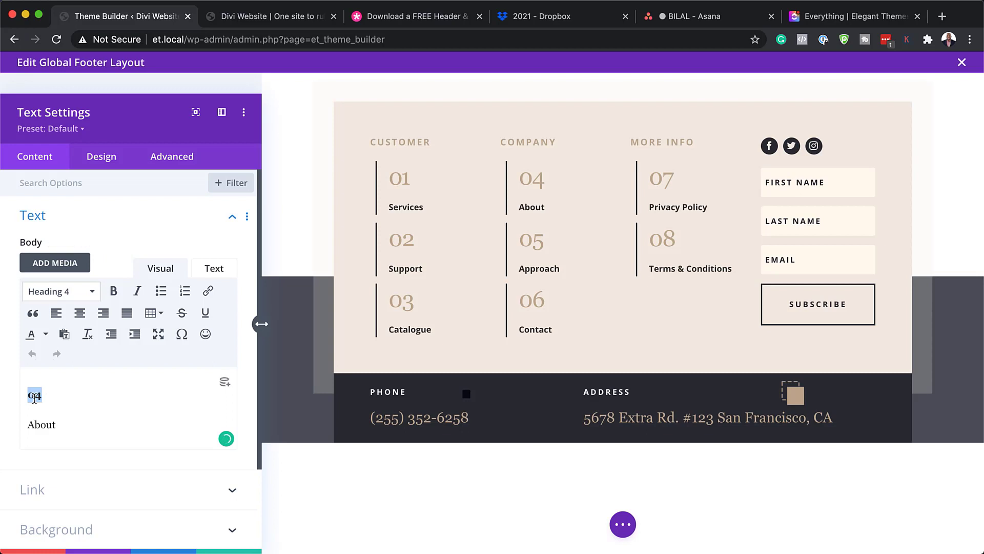
drag(62, 423, 14, 424)
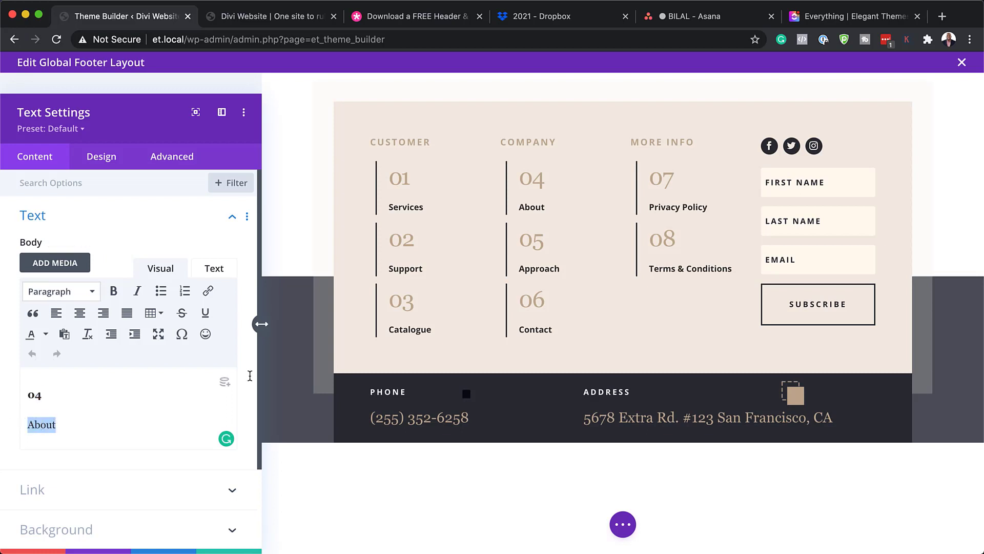
Try red, blue and purple as the text color of the About label, and discard the changes
click(102, 159)
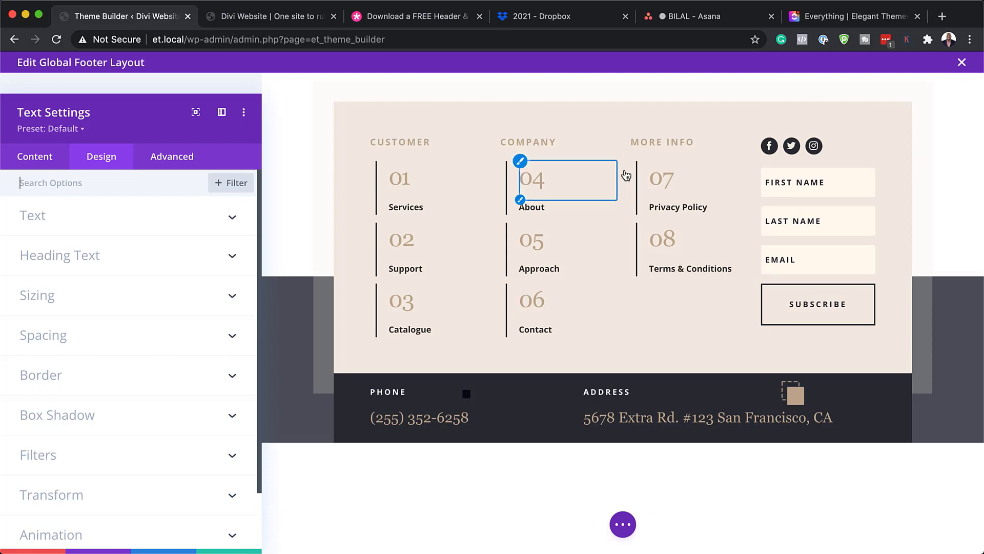
click(523, 207)
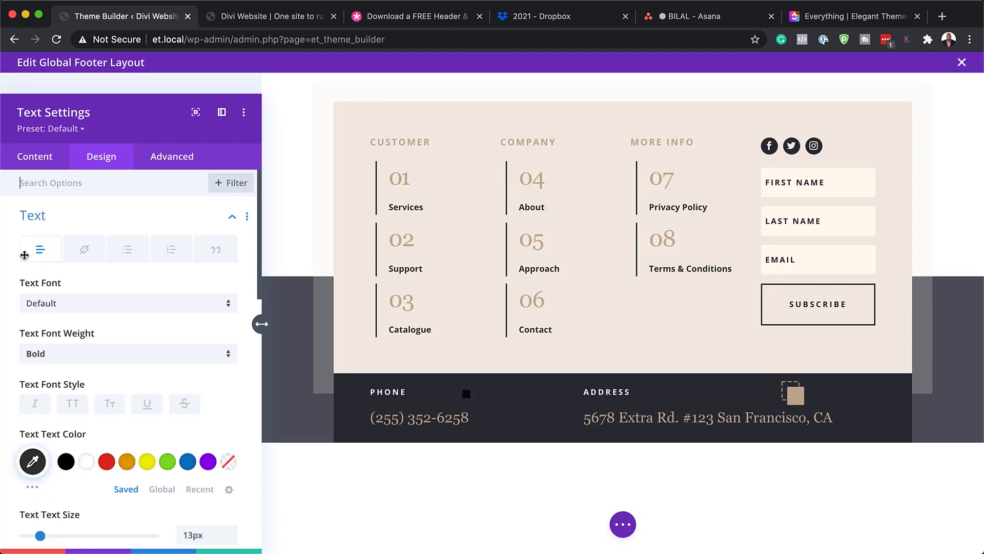
scroll(187, 373, down, 3)
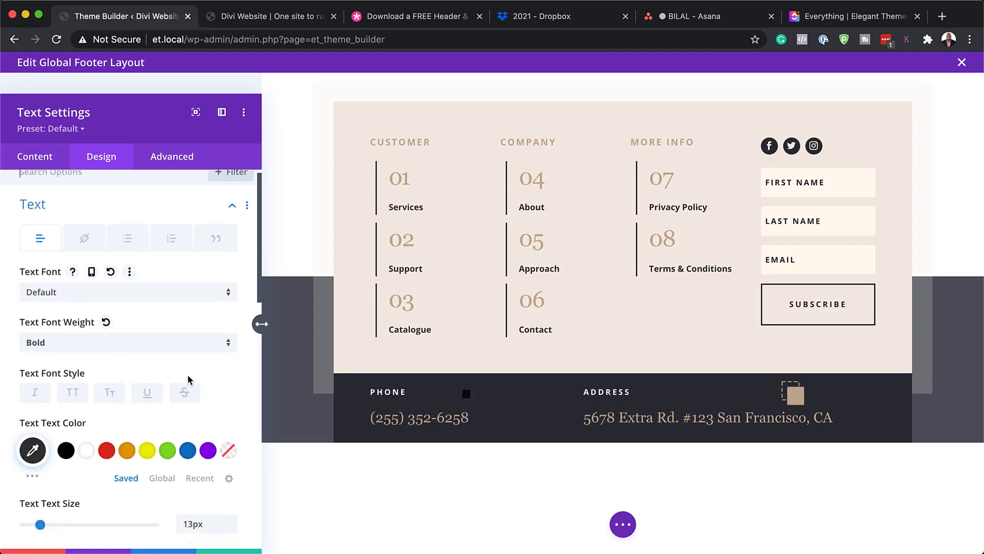
click(107, 394)
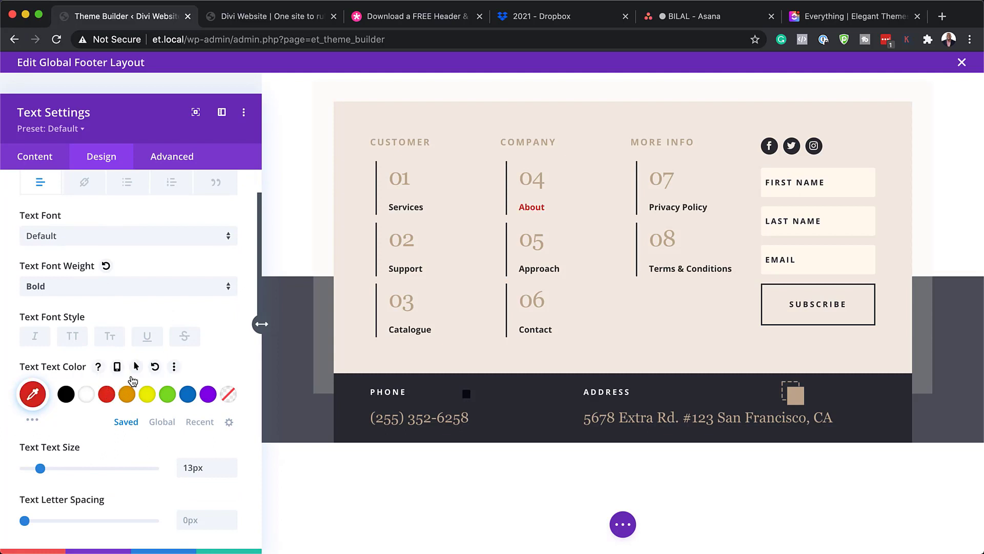
click(187, 394)
click(210, 394)
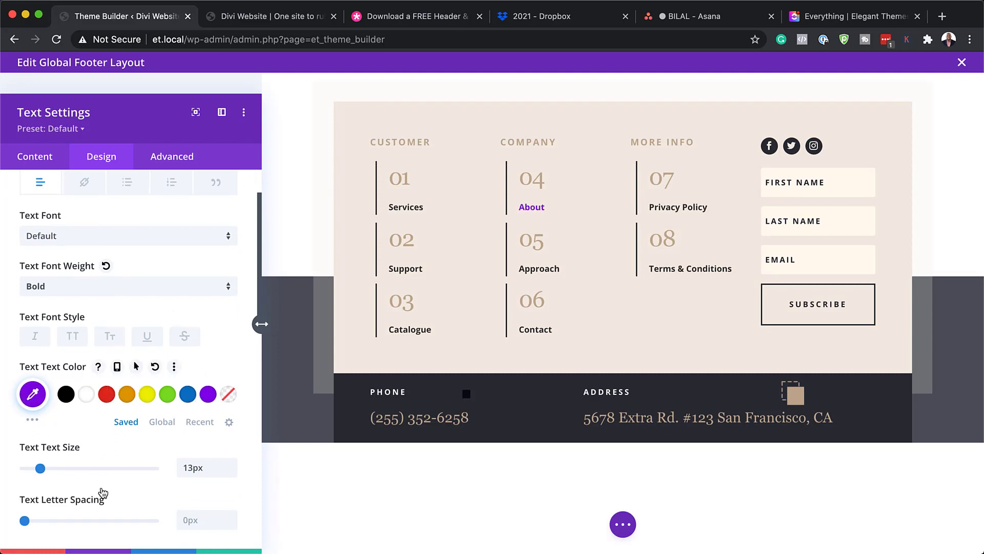
click(52, 550)
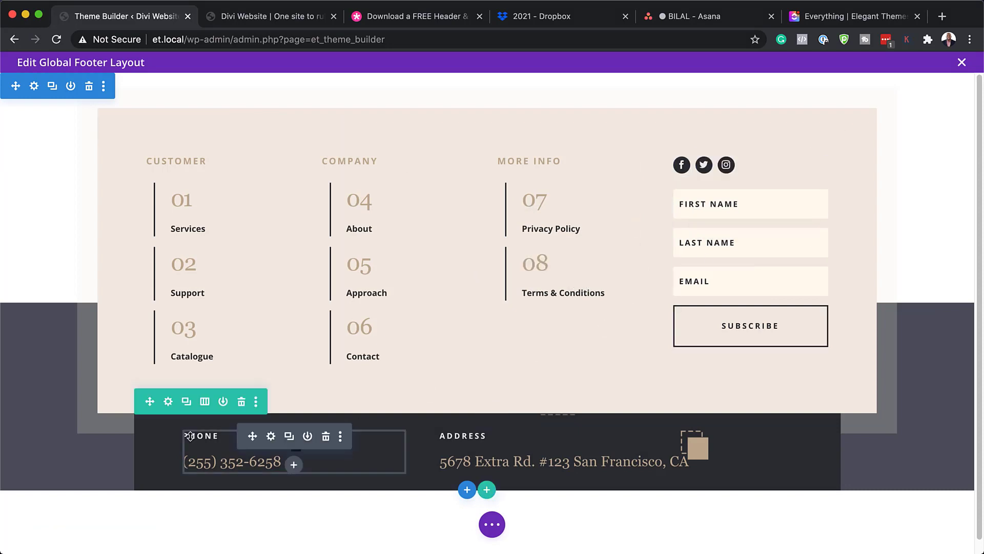
Try red (#e02b20) as the background color of the Phone and Address row, and discard the change
click(169, 403)
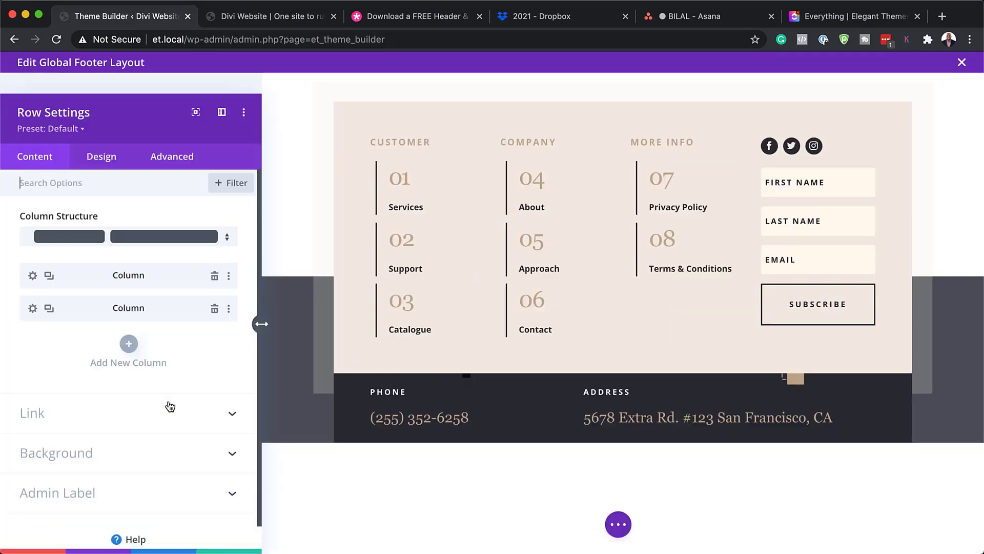
click(100, 450)
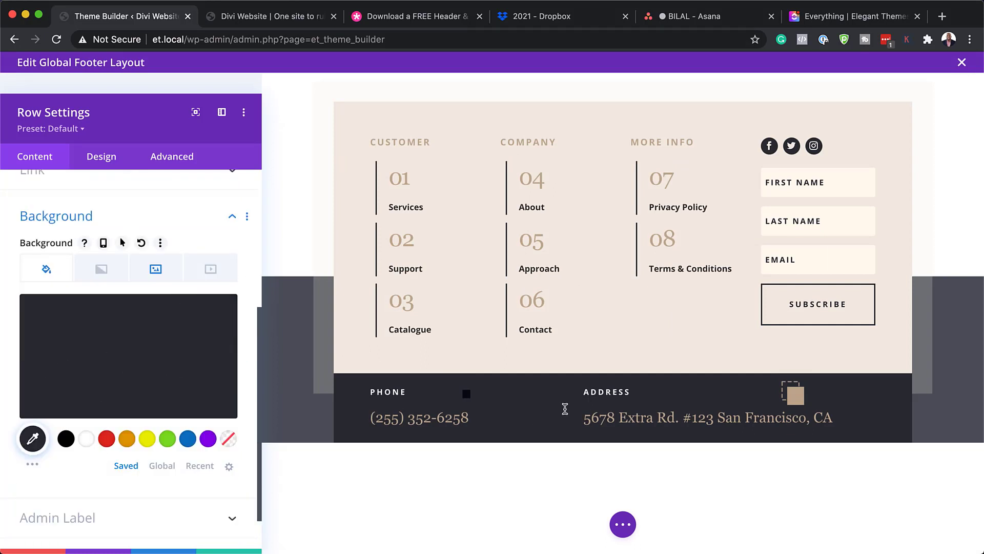
click(107, 439)
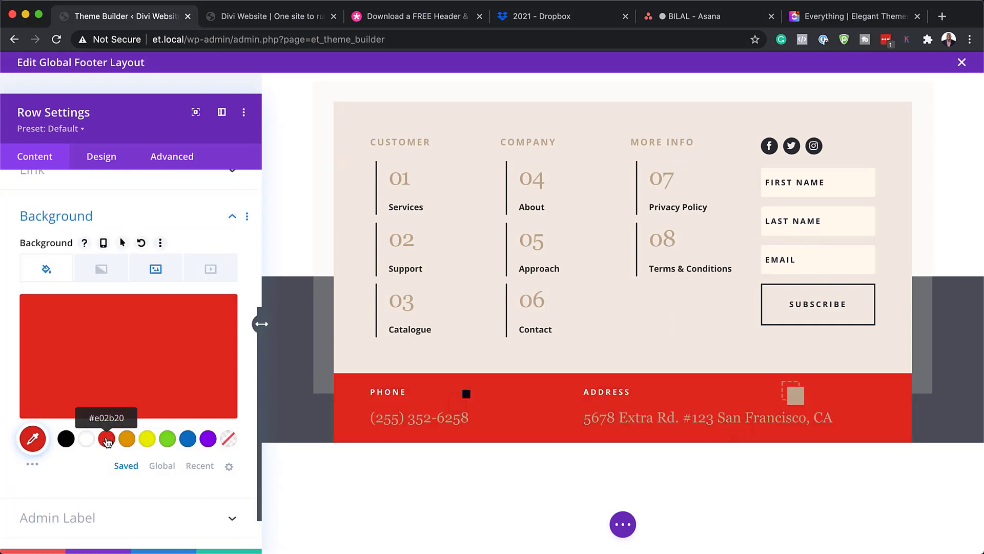
click(48, 551)
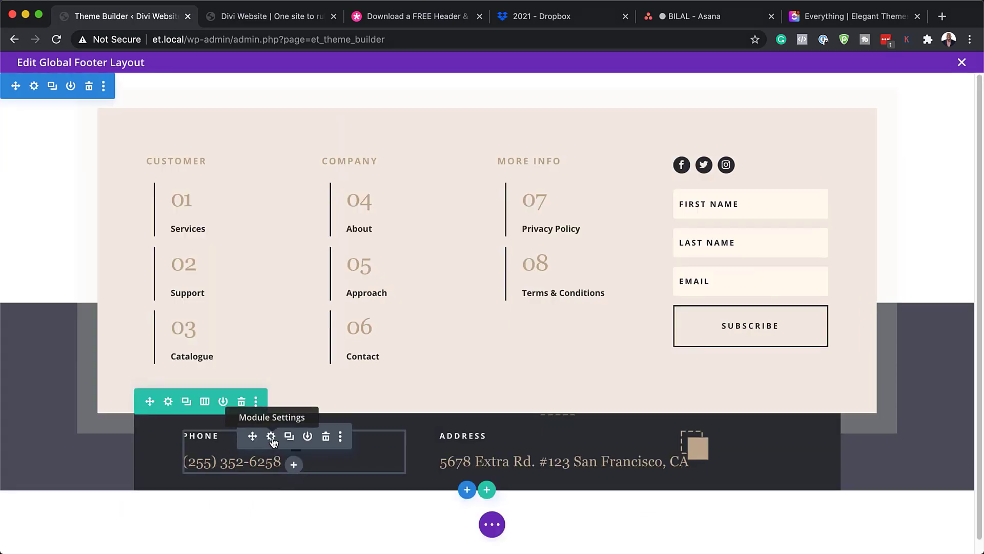
Open the Phone text module, highlight its phone number and heading in the body text, and save the module settings
click(271, 436)
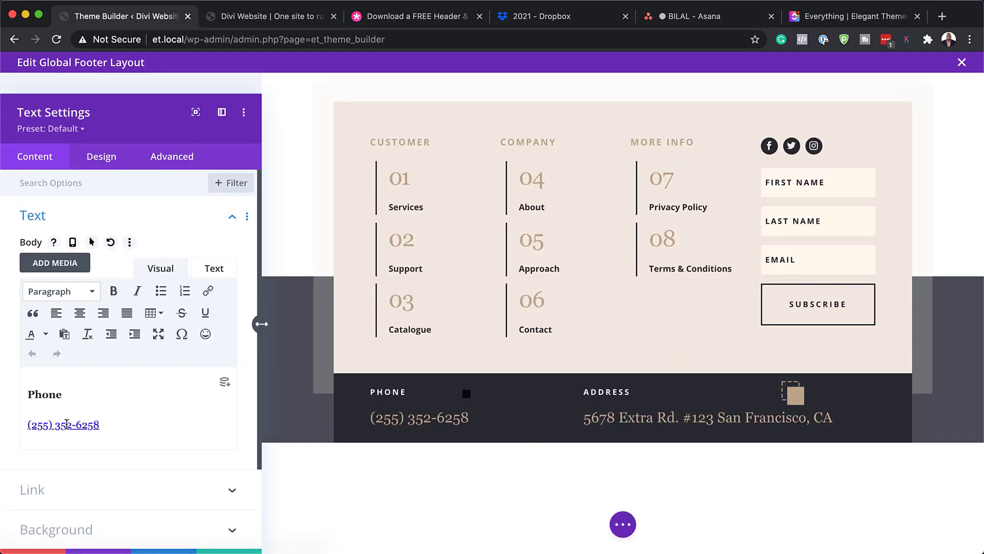
triple_click(116, 427)
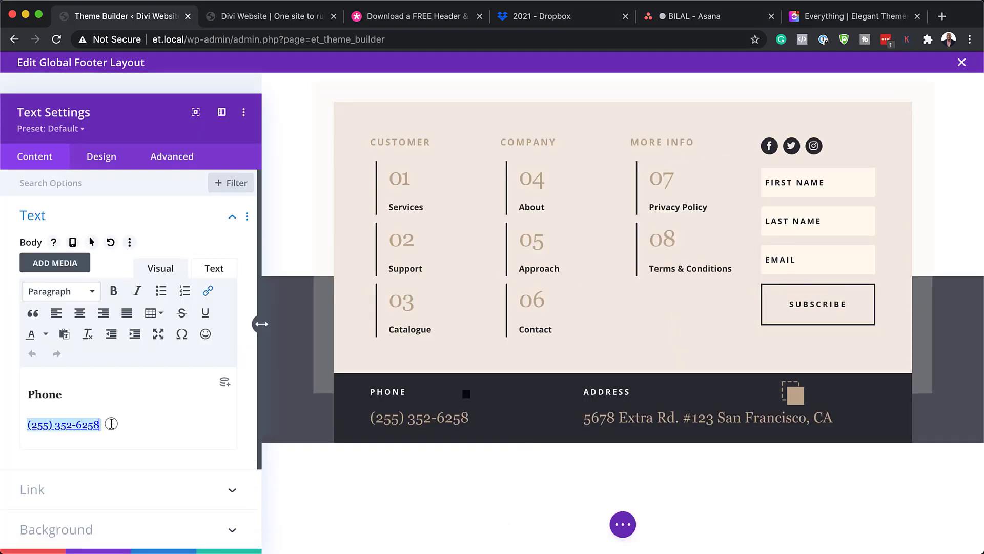
click(75, 393)
drag(76, 392, 23, 390)
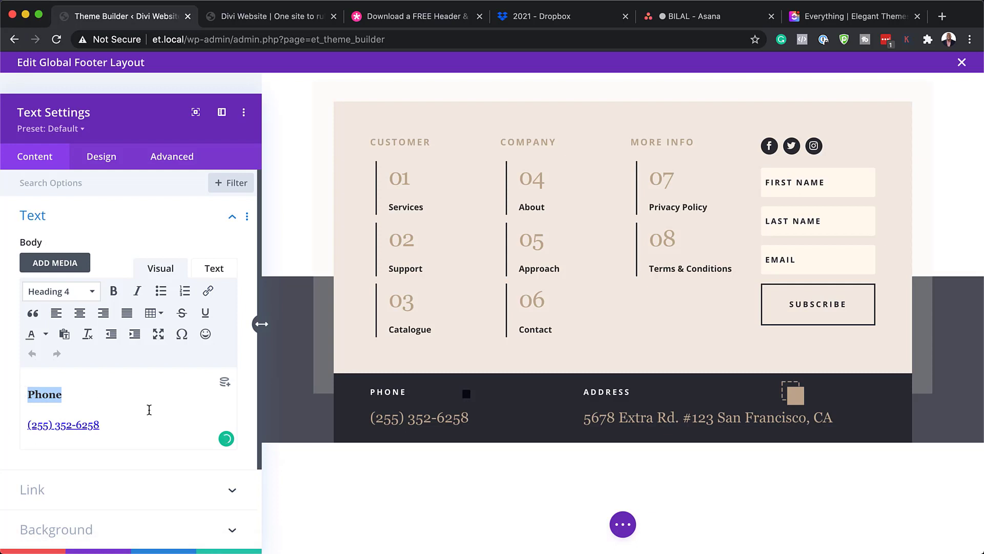
click(229, 551)
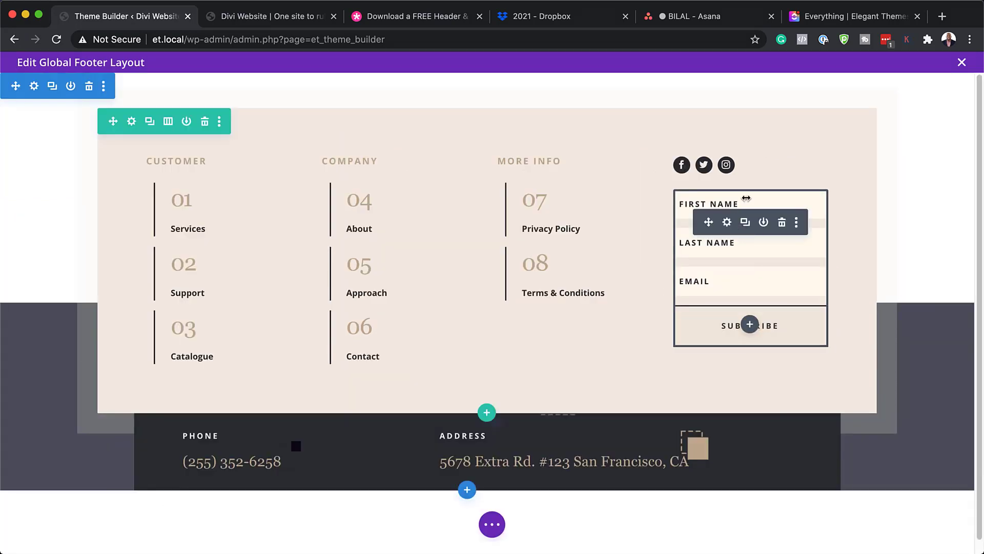
Open the footer signup form's Email Optin settings and show its email account options
click(728, 222)
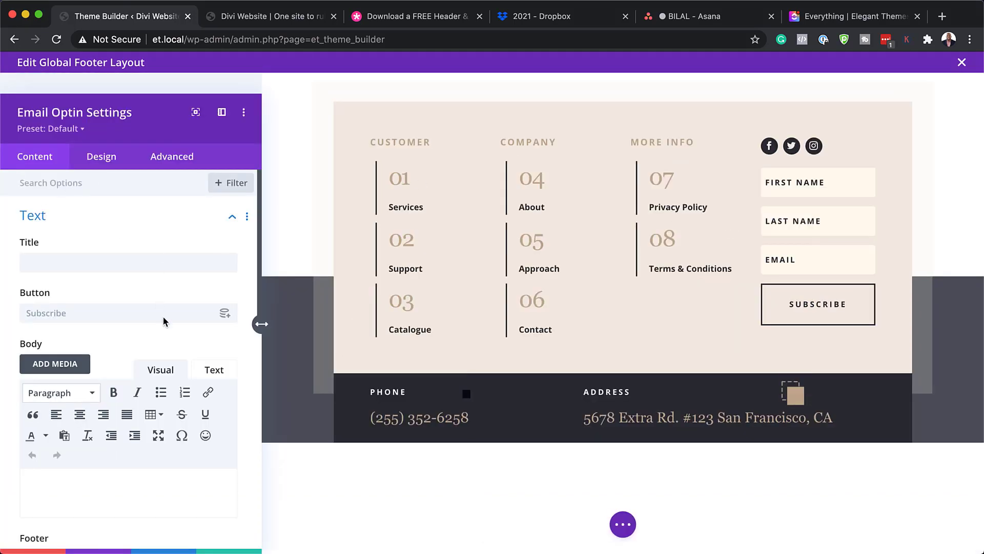
scroll(163, 317, down, 10)
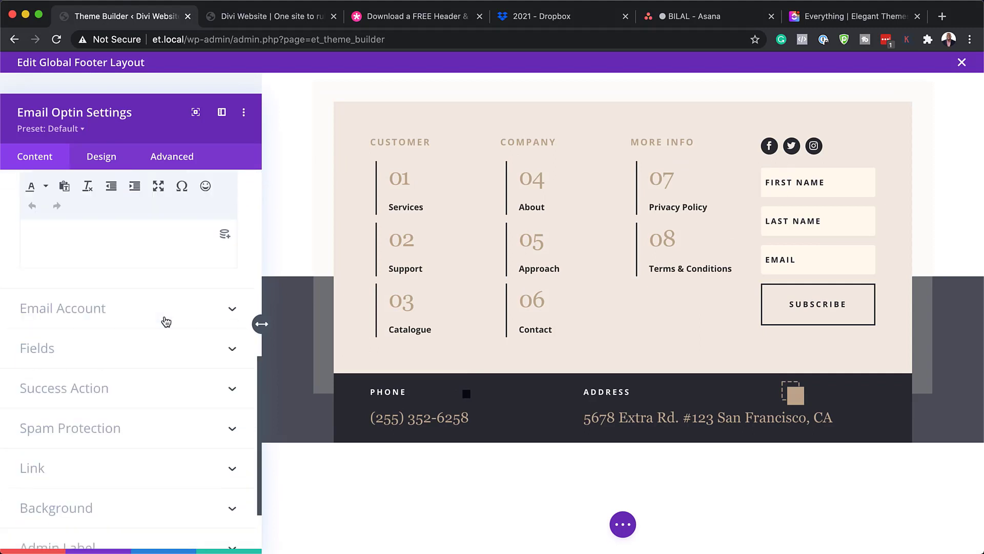
scroll(166, 322, down, 2)
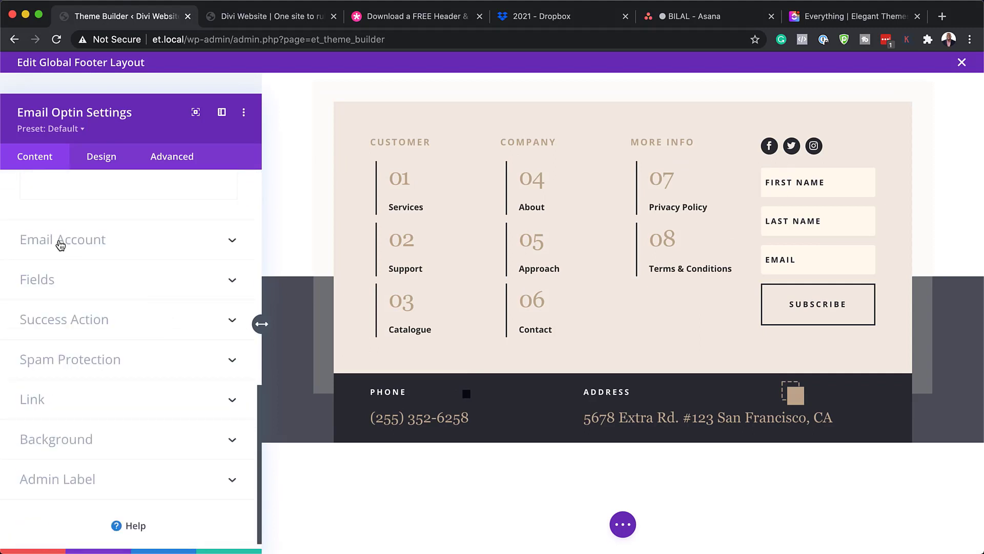
click(78, 240)
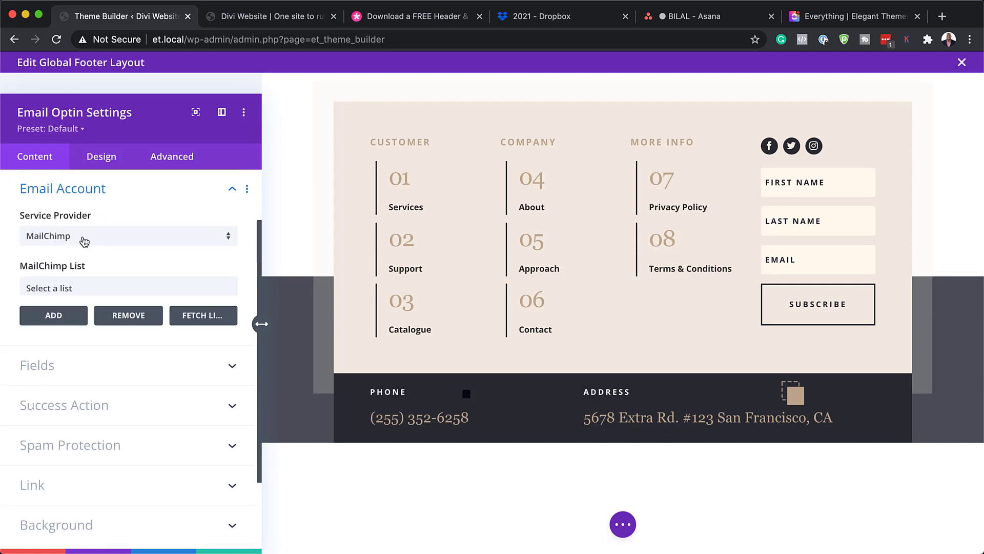
Examine the available email service providers for the signup form, keep MailChimp, and dock the settings beside the page preview
click(71, 241)
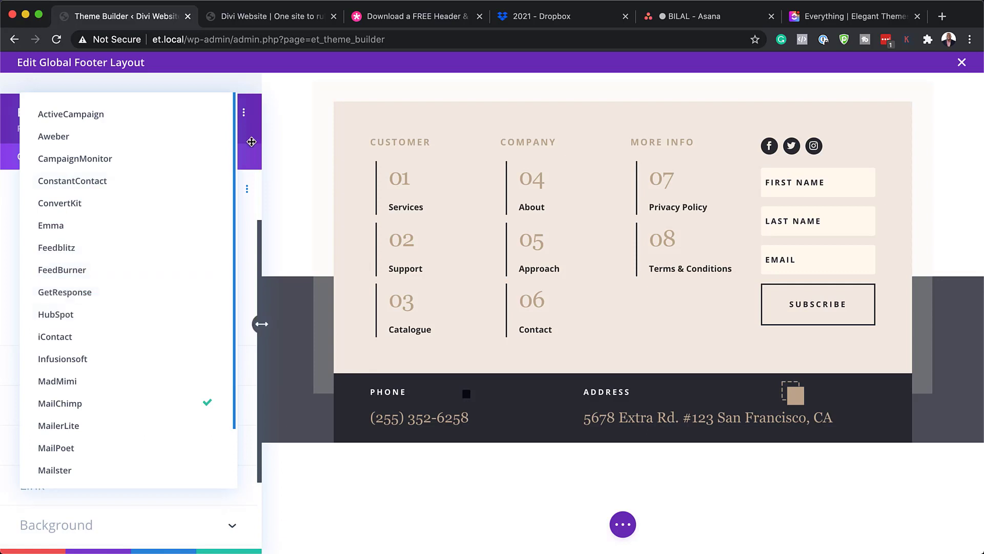
drag(251, 141, 253, 146)
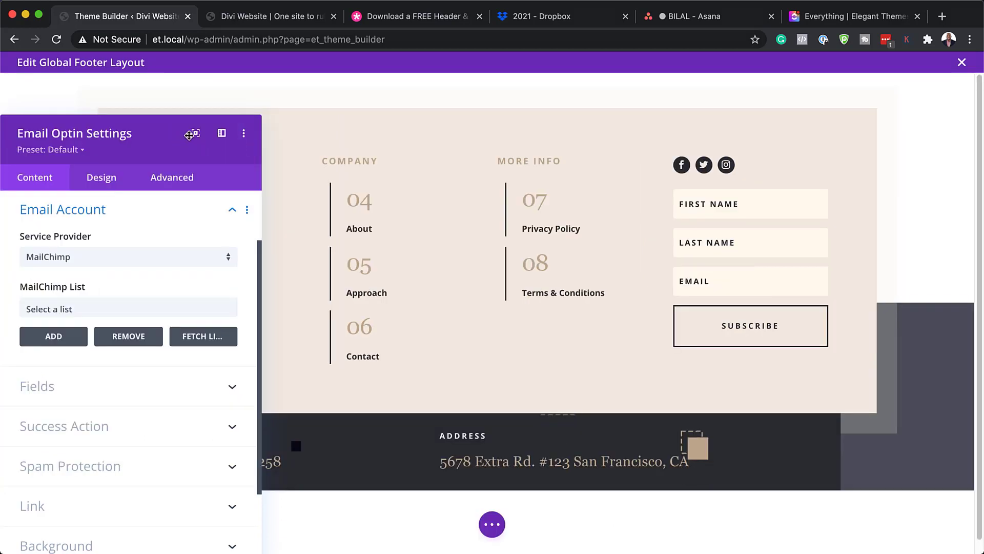
click(222, 133)
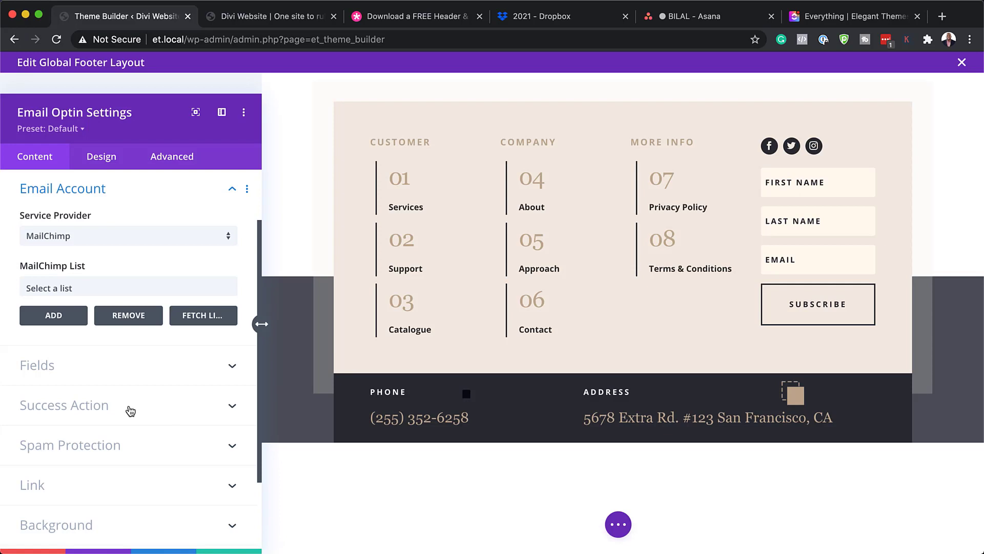
Examine the signup form's Success Action message and action options, leaving the action at Display a message
click(87, 412)
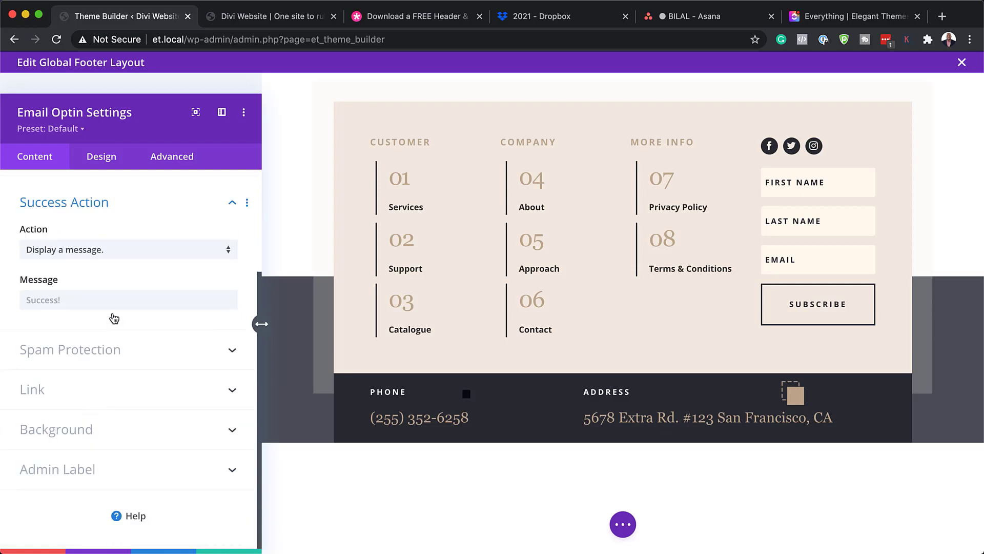
click(26, 298)
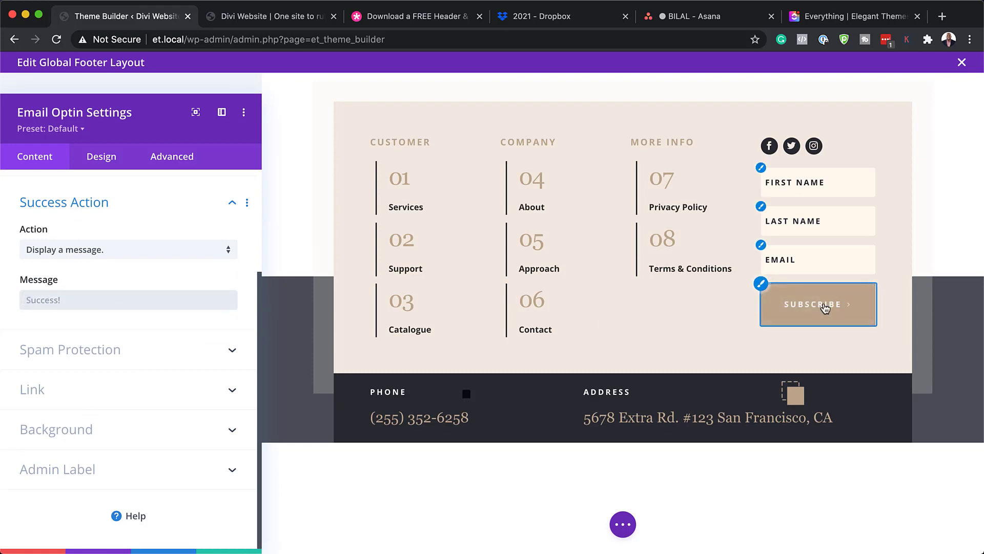
click(114, 251)
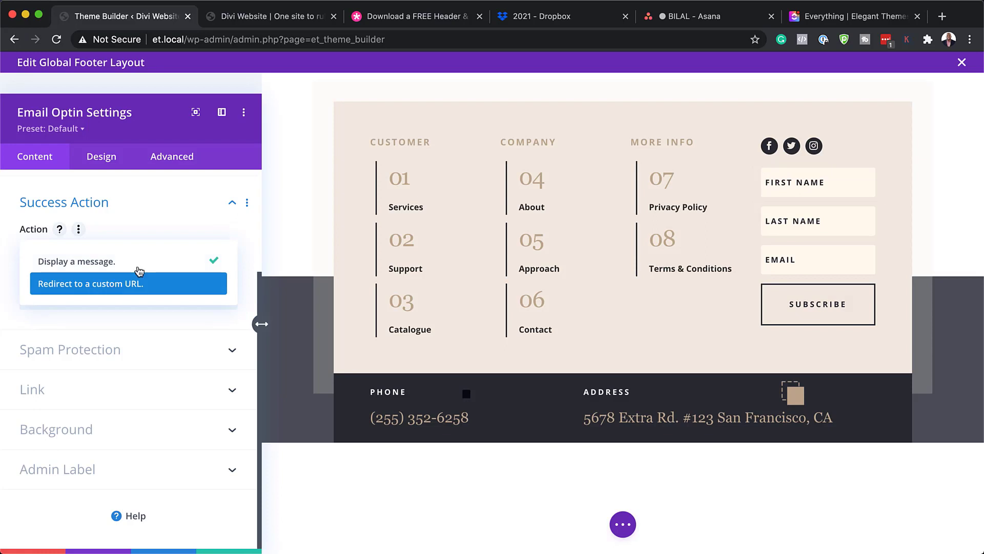
click(151, 232)
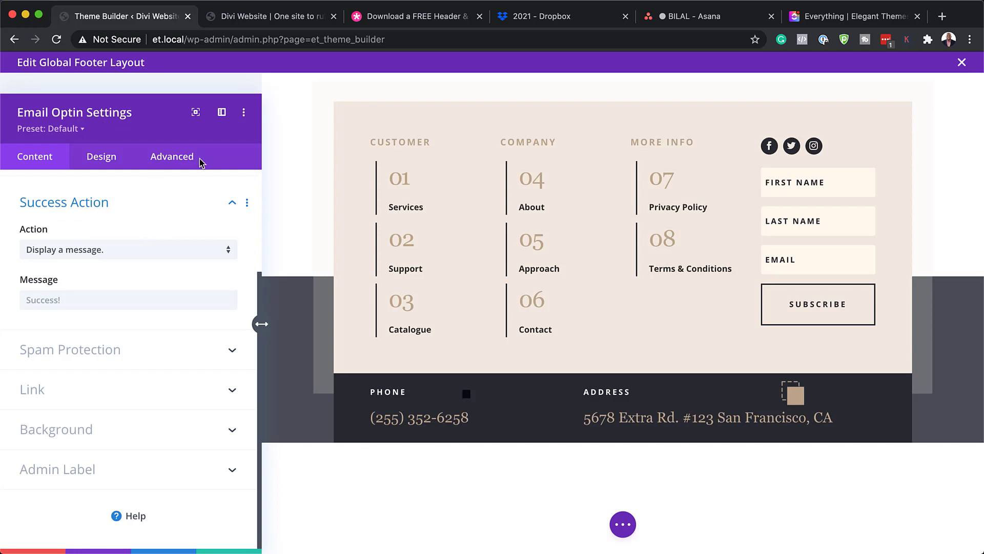
Leave the Email Optin settings without saving and close the global footer layout editor
click(53, 550)
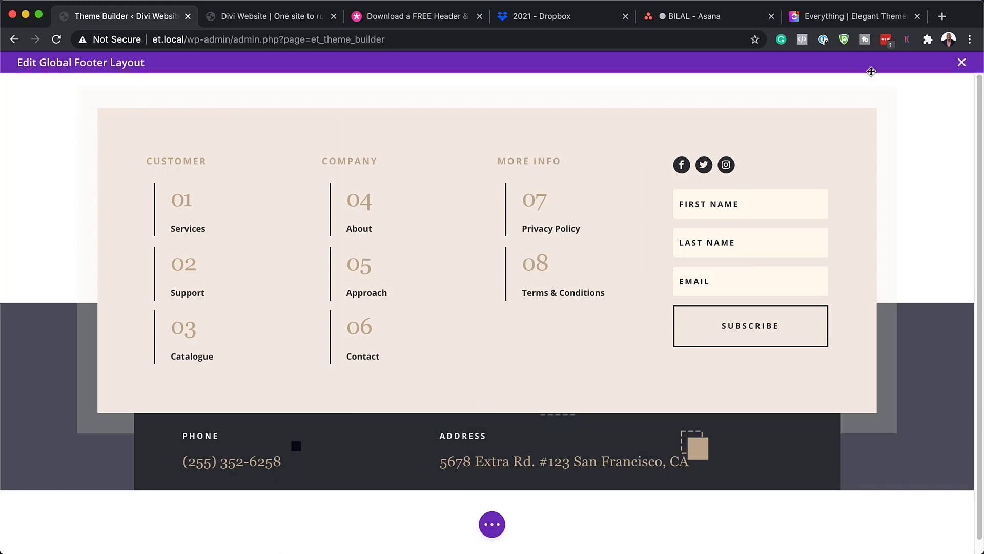
click(961, 63)
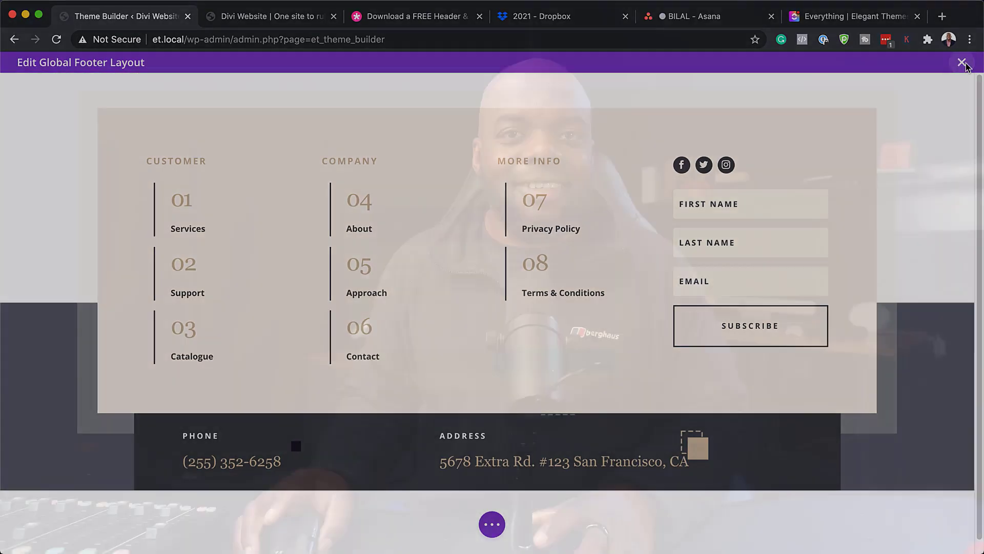